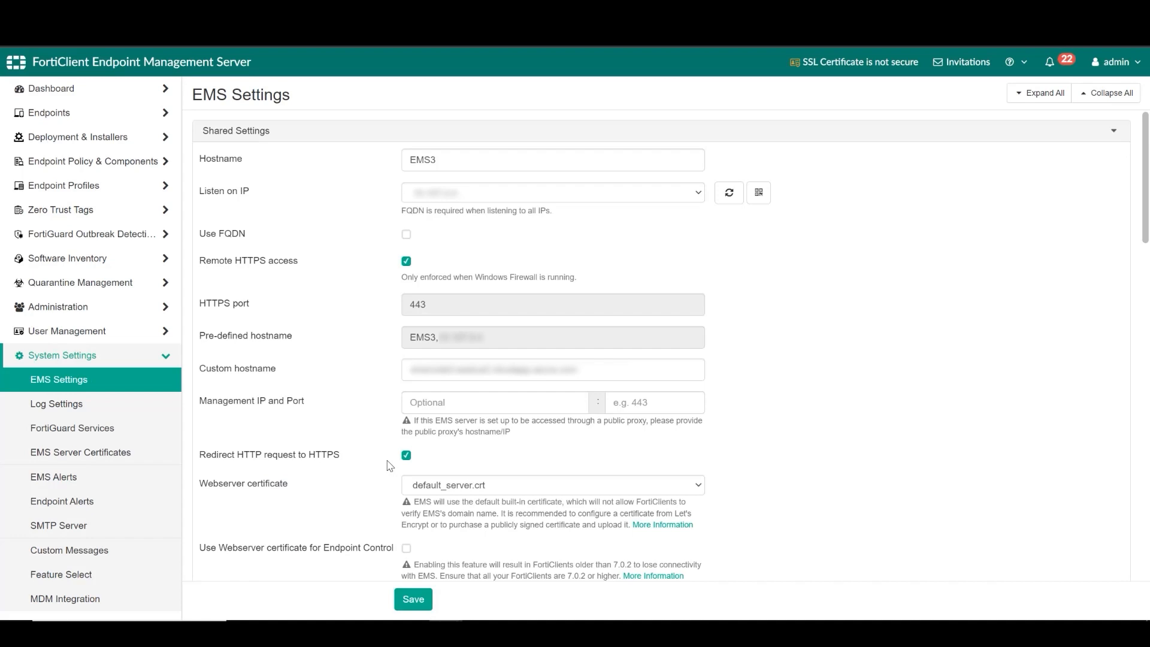
- From the EMS Server Certificates list, start a new Automated certificate and select its Domain field
{"action": "left_click", "coordinate": [172, 455]}
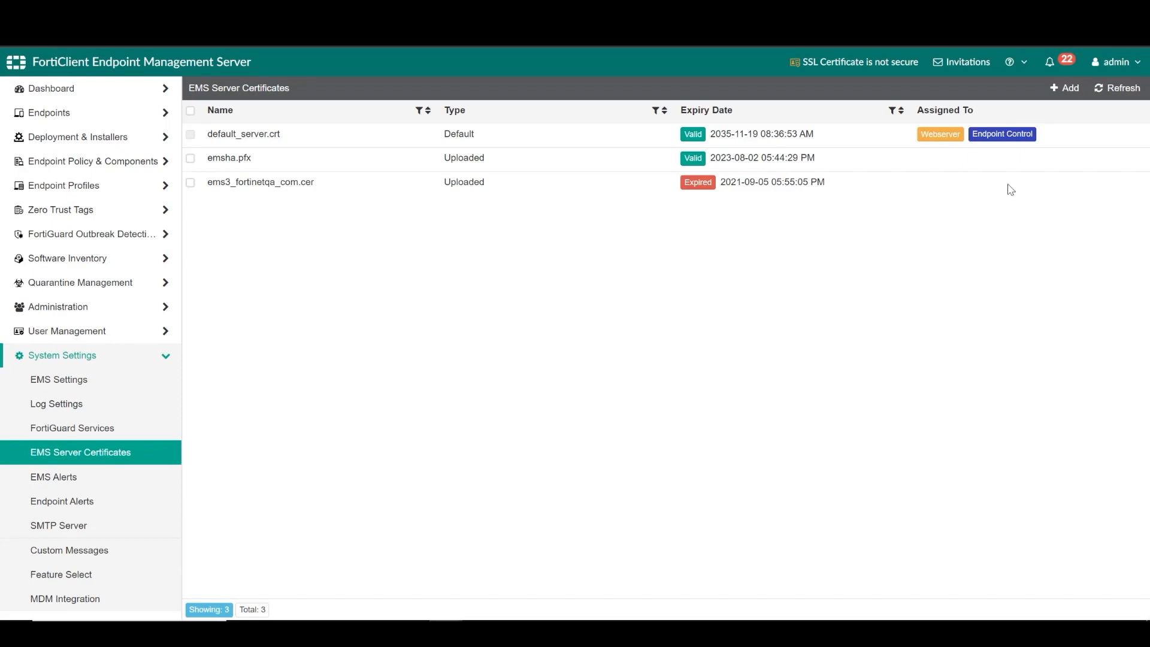
{"action": "left_click", "coordinate": [1065, 88]}
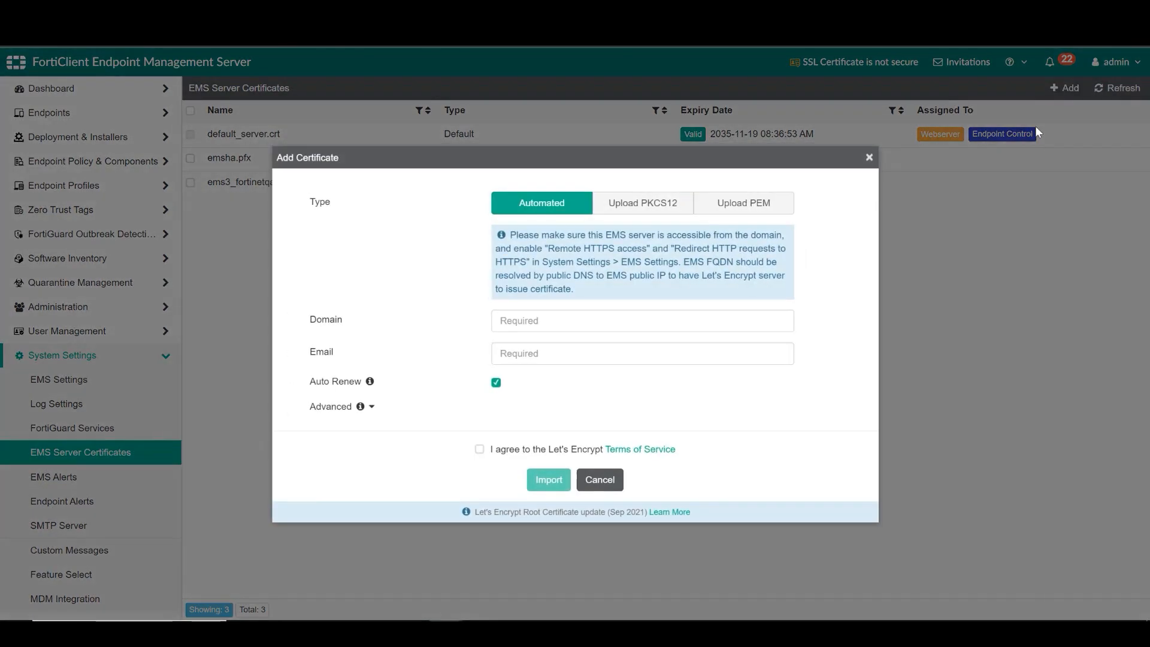
{"action": "left_click", "coordinate": [760, 320]}
- Import a Let's Encrypt certificate using the server domain and contact e-mail, accepting the terms
{"action": "key", "text": "ctrl+v"}
{"action": "left_click", "coordinate": [719, 353]}
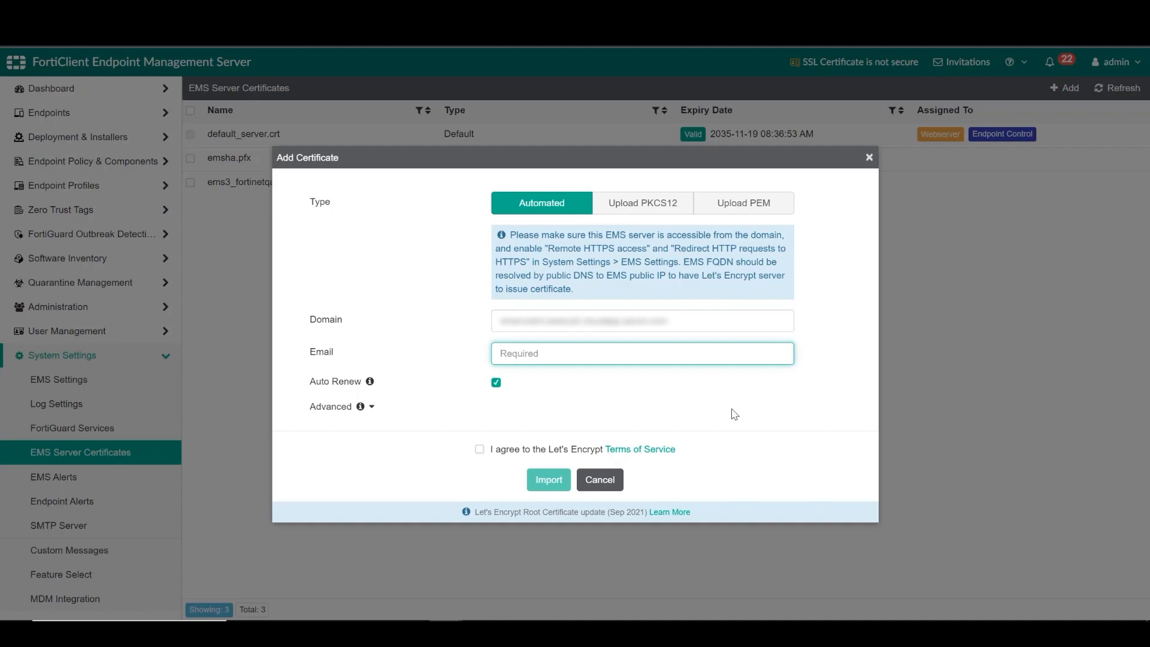
{"action": "key", "text": "ctrl+v"}
{"action": "left_click", "coordinate": [480, 451]}
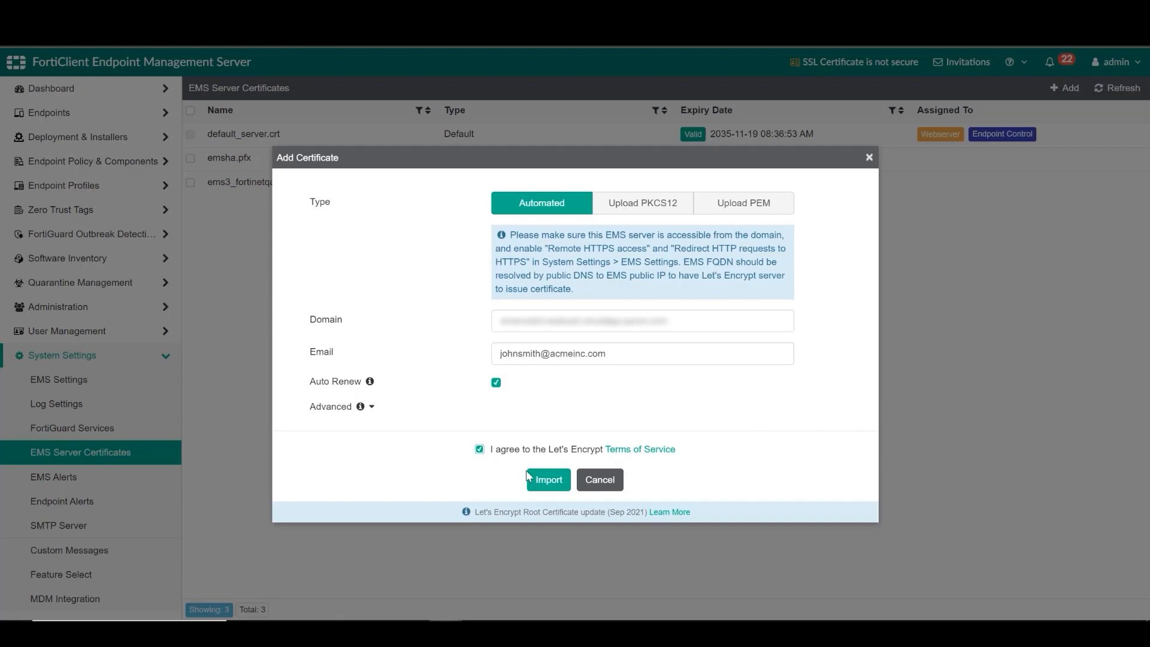
{"action": "left_click", "coordinate": [545, 479]}
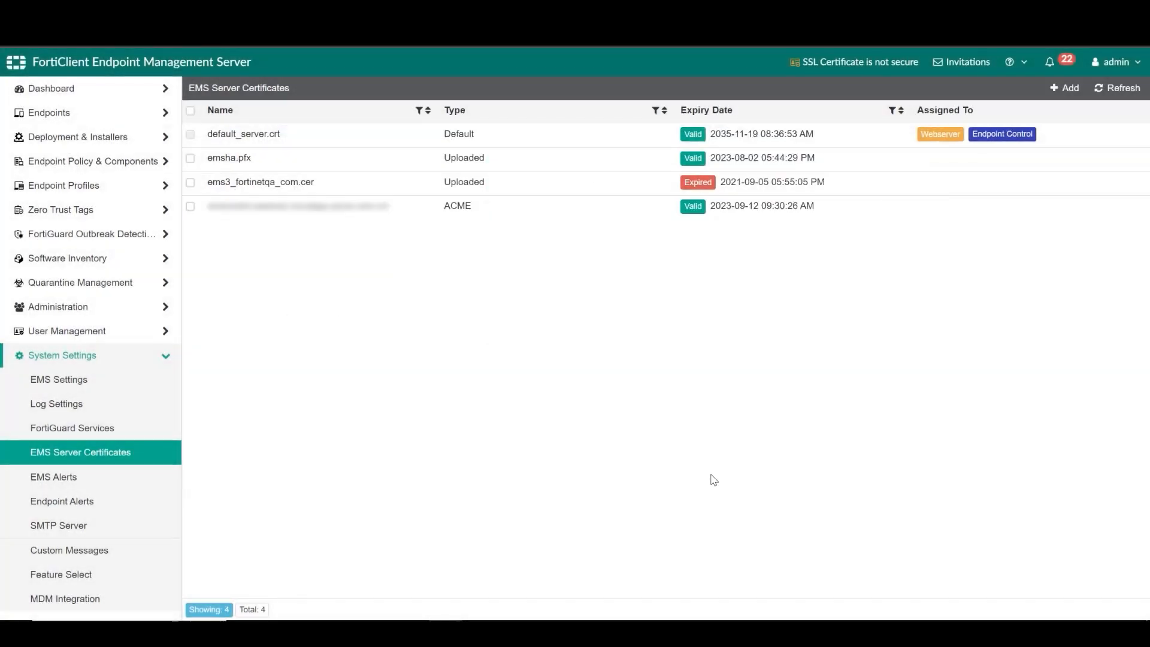
- In EMS Settings, select the new ACME certificate as the webserver certificate and save
{"action": "left_click", "coordinate": [144, 392]}
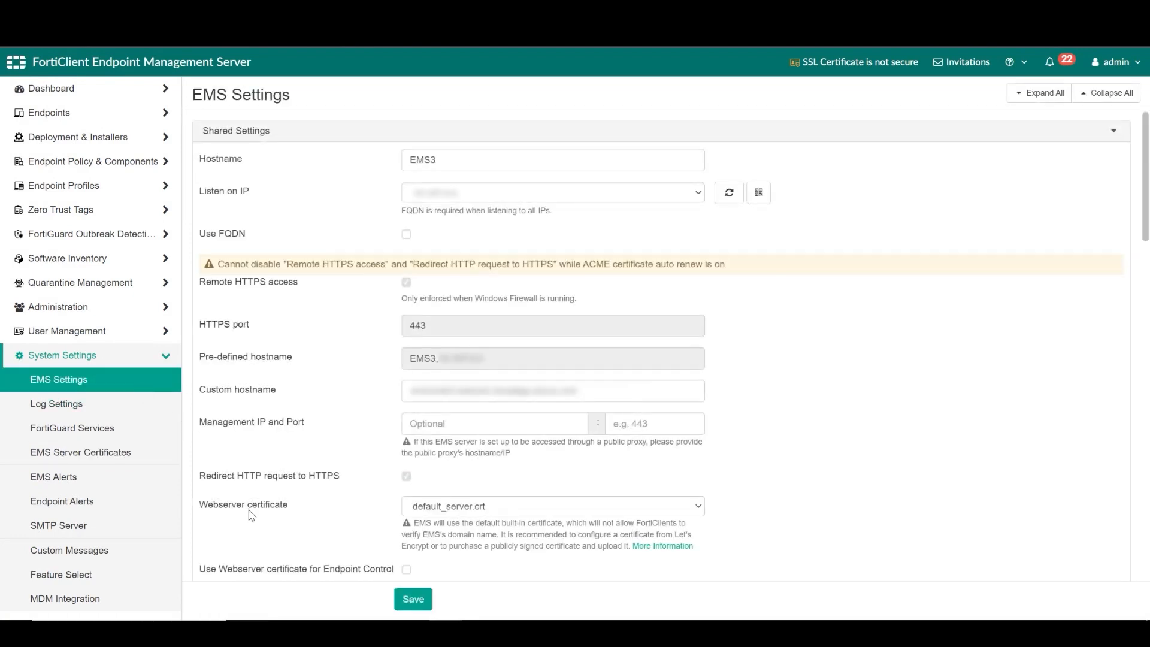
{"action": "left_click", "coordinate": [697, 512]}
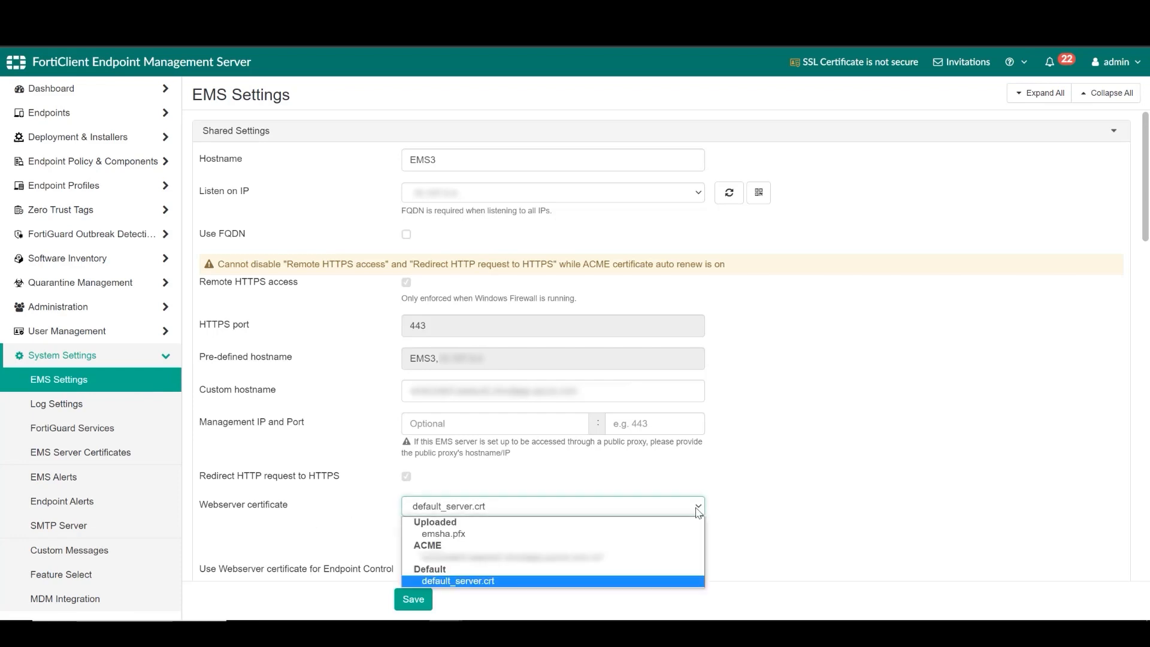
{"action": "left_click", "coordinate": [657, 558]}
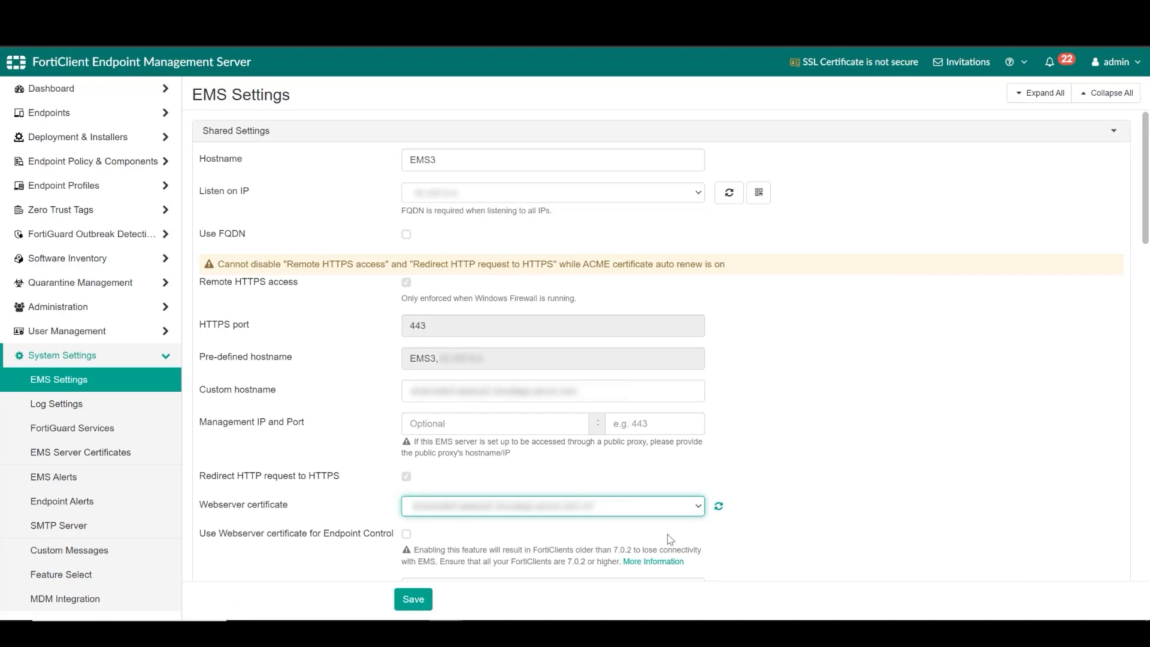
{"action": "left_click", "coordinate": [670, 539]}
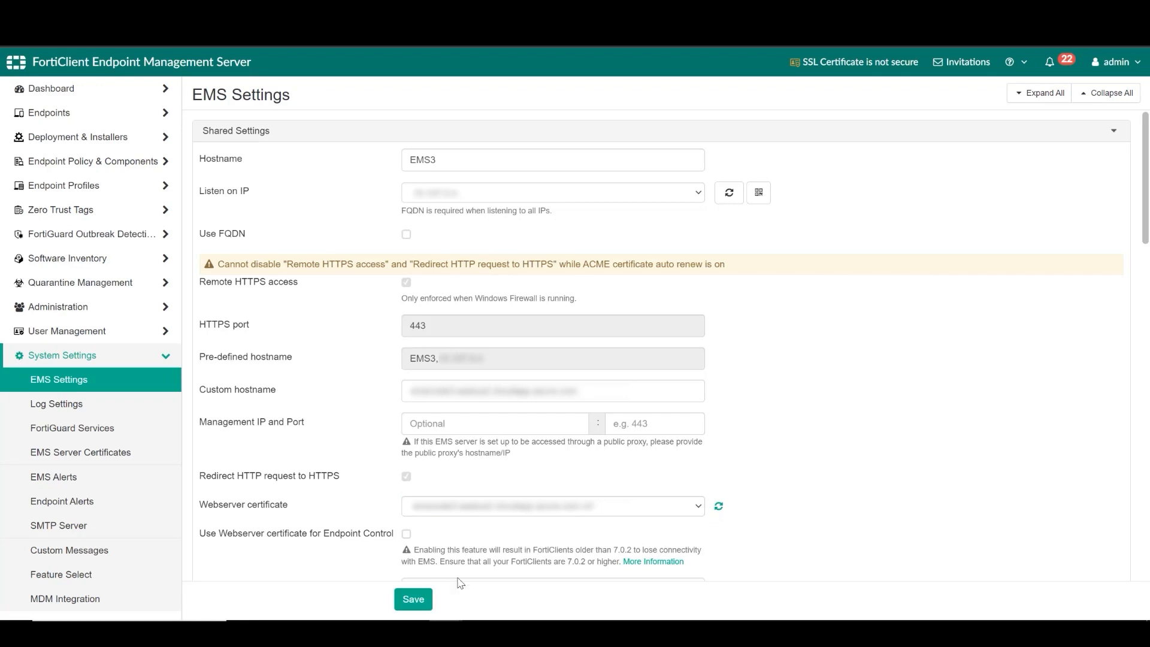
{"action": "left_click", "coordinate": [410, 600]}
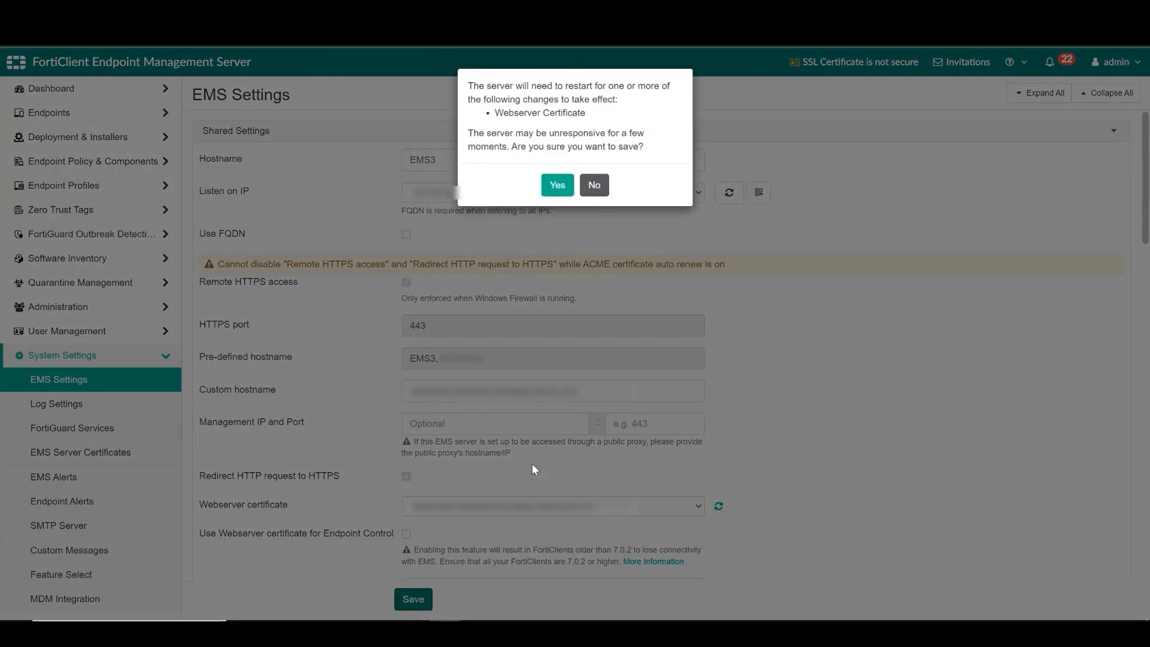
- Confirm the EMS restart, then go to FortiGate's Feature Visibility and Fabric Connectors pages
{"action": "left_click", "coordinate": [556, 185]}
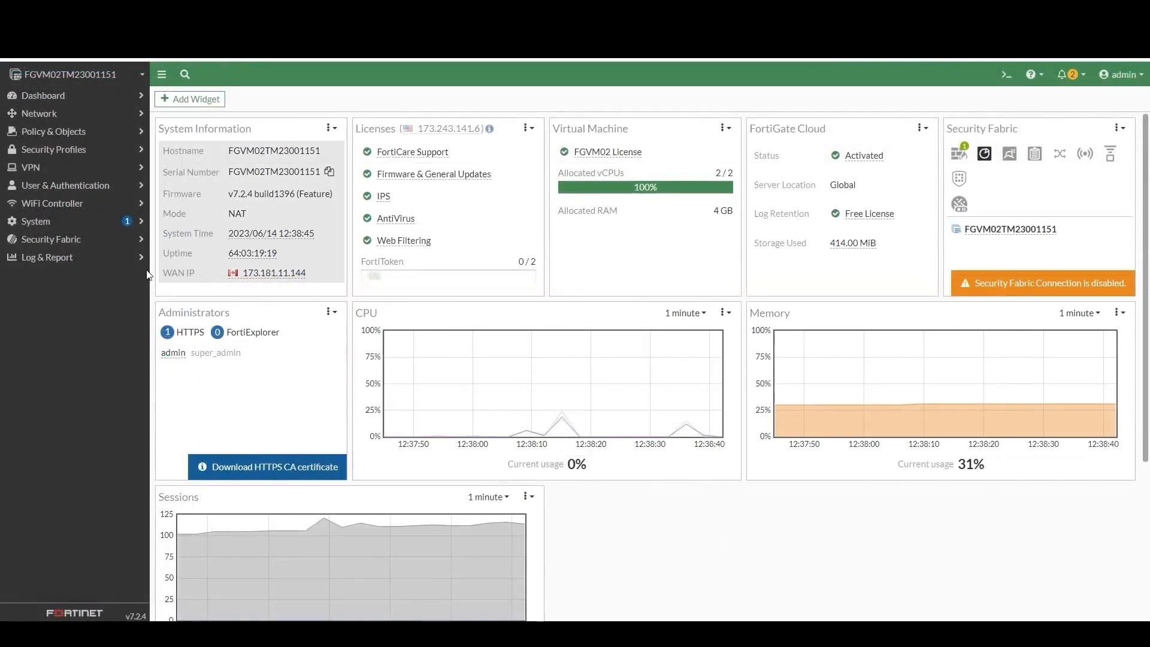
{"action": "left_click", "coordinate": [105, 224]}
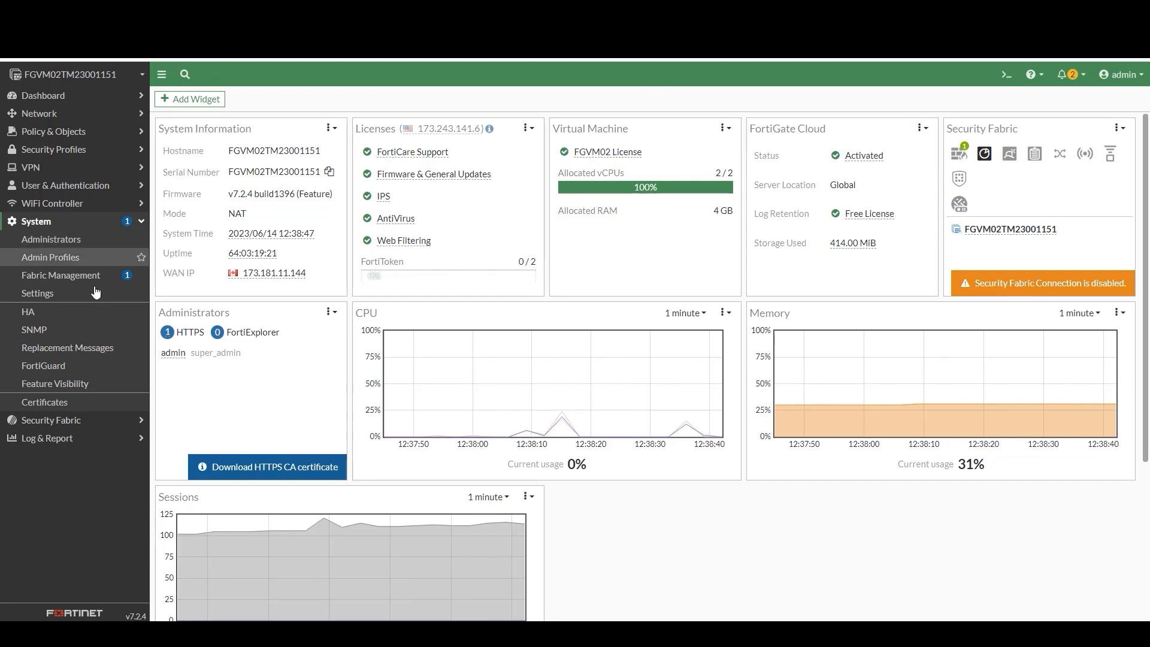
{"action": "left_click", "coordinate": [77, 386]}
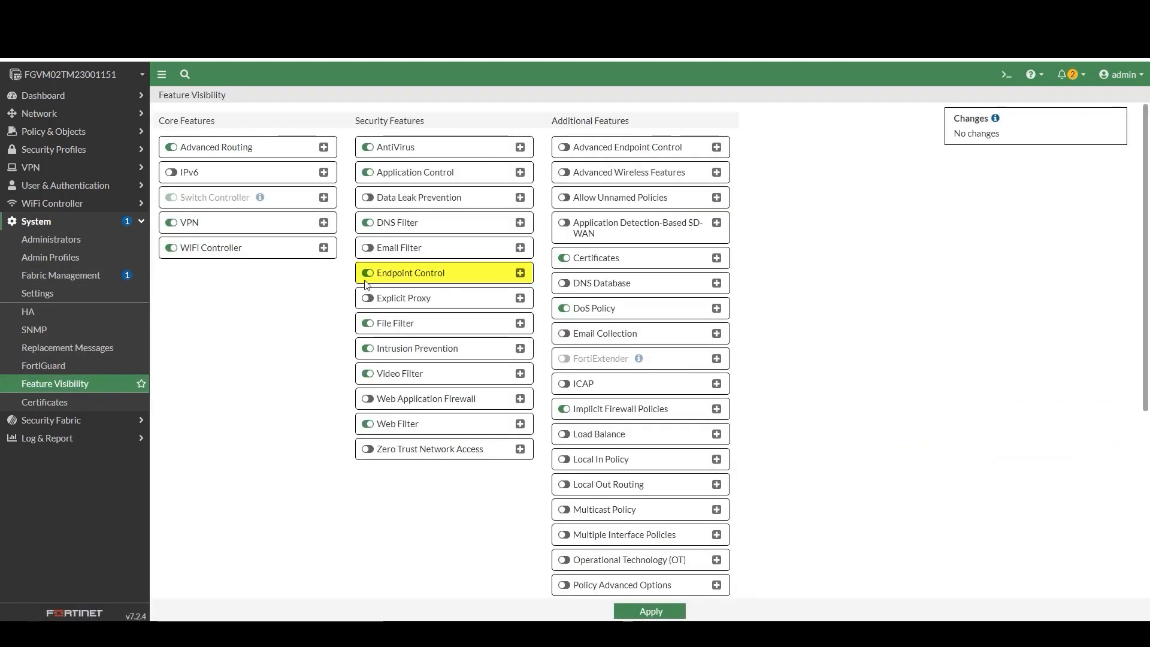
{"action": "left_click", "coordinate": [135, 428]}
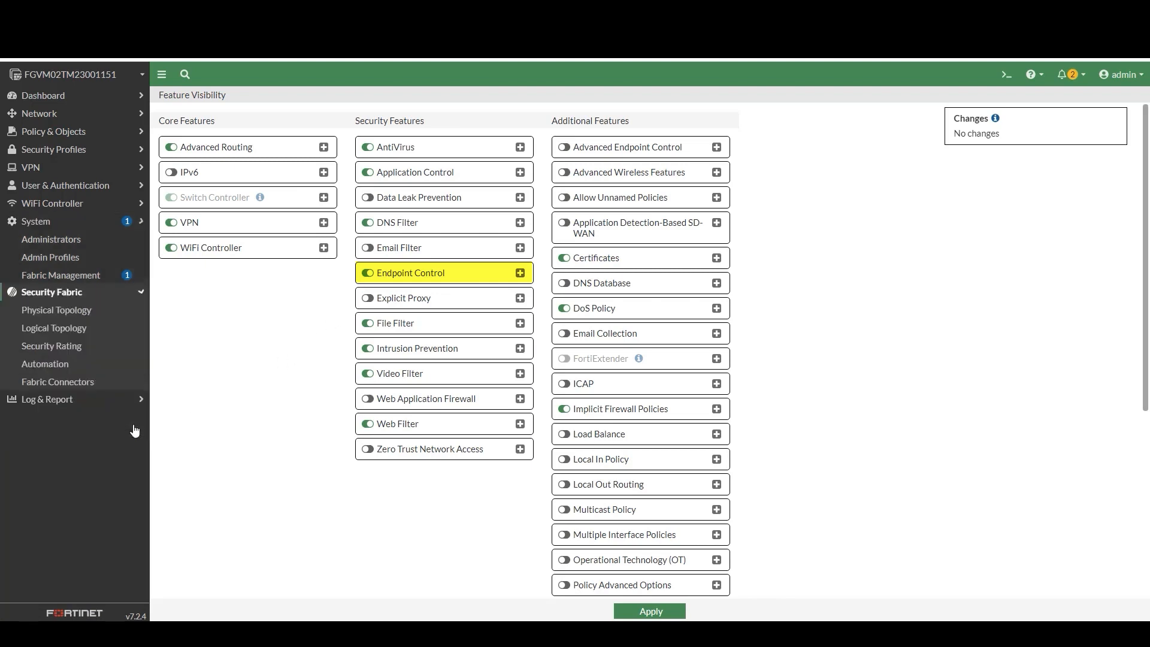
{"action": "left_click", "coordinate": [99, 329]}
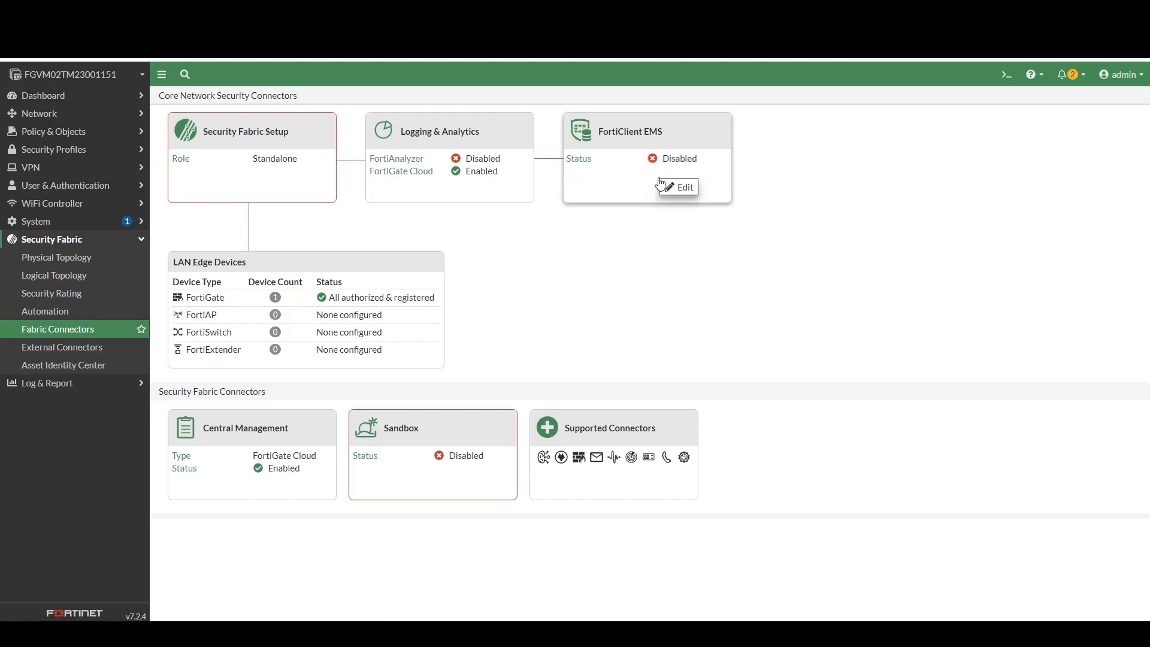
- Enable the EMS 2 entry as EMS_Connector with the EMS server address, then accept its certificate
{"action": "left_click", "coordinate": [670, 186]}
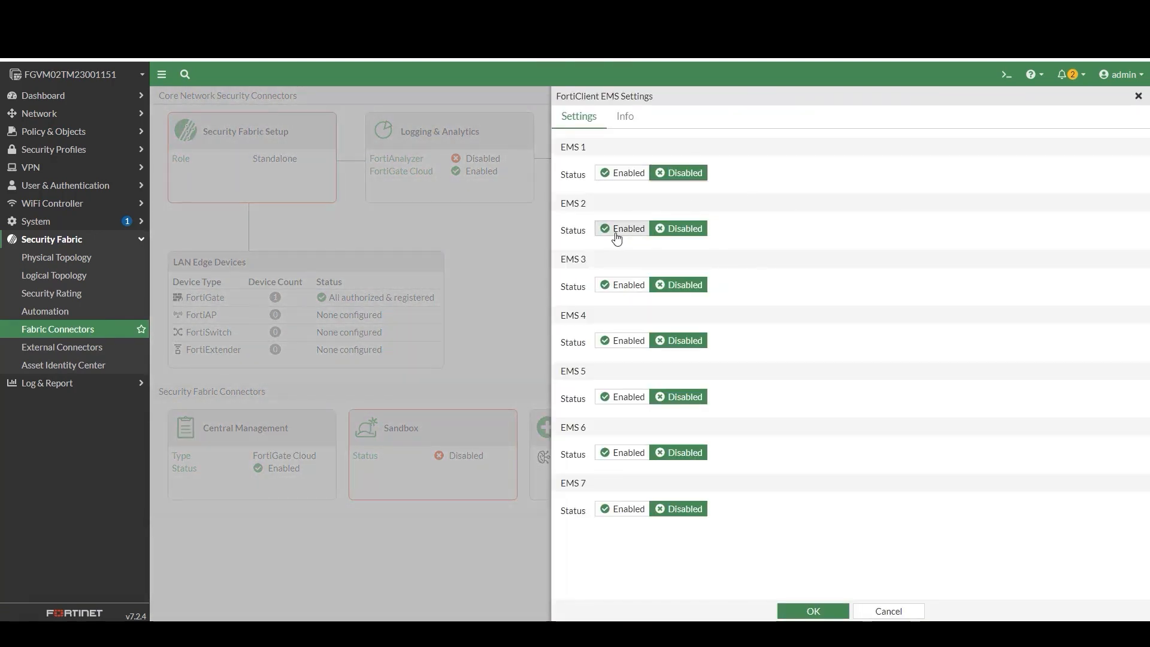
{"action": "left_click", "coordinate": [617, 230]}
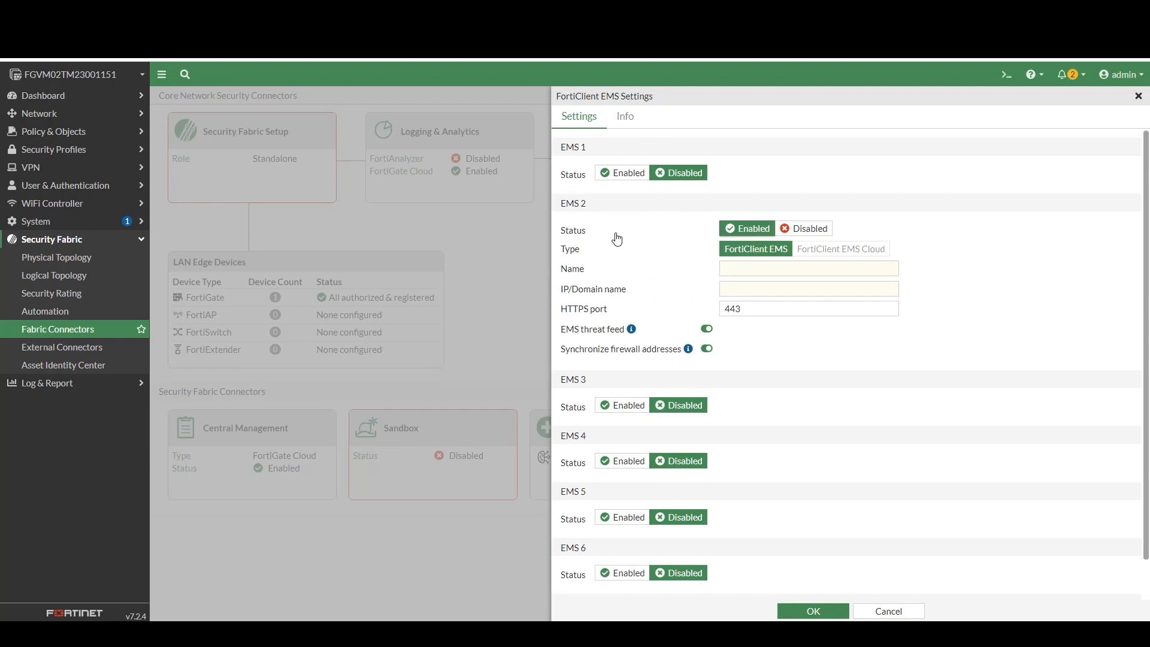
{"action": "left_click", "coordinate": [730, 268]}
{"action": "type", "text": "EMS_Connector"}
{"action": "left_click", "coordinate": [756, 285]}
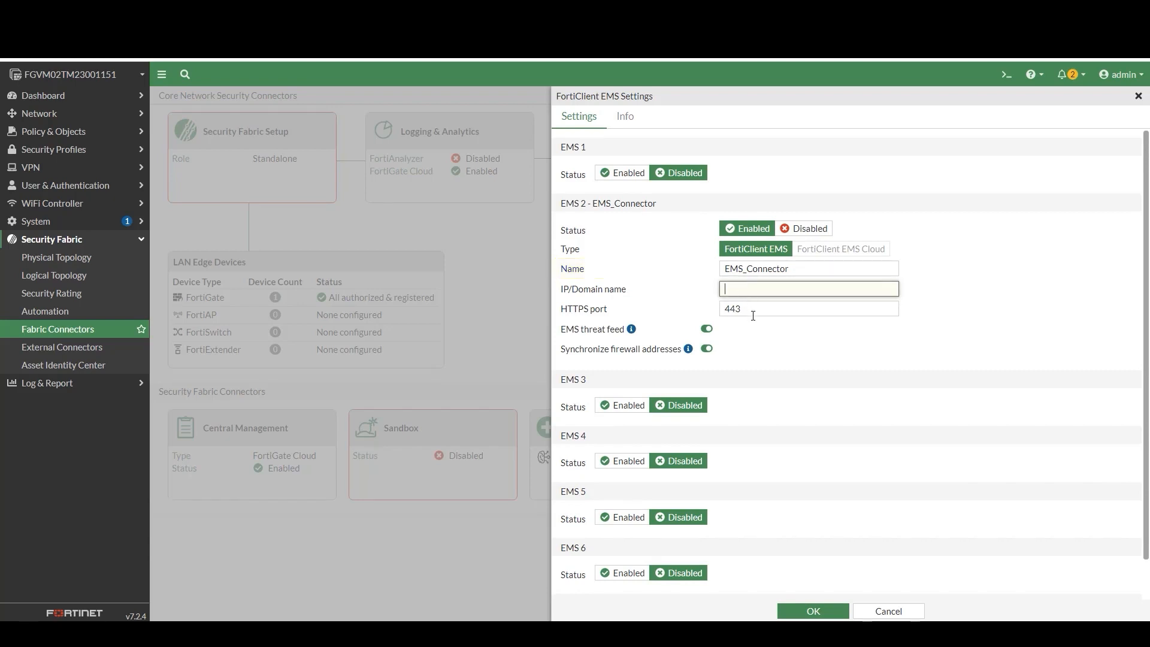
{"action": "key", "text": "ctrl+v"}
{"action": "left_click", "coordinate": [871, 346]}
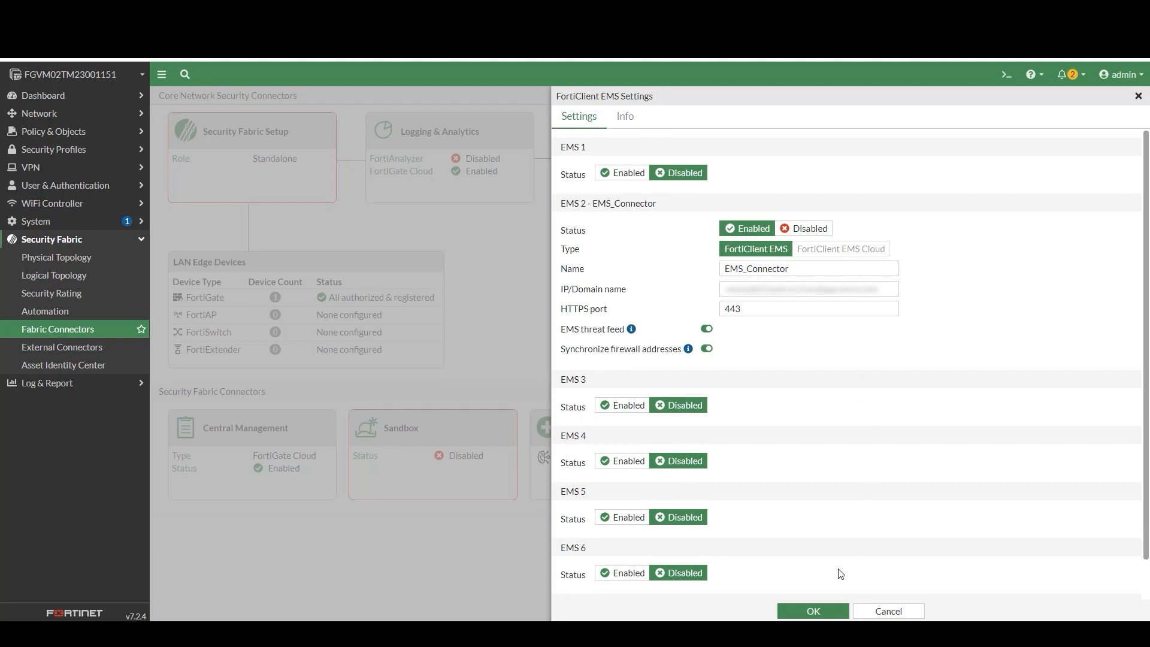
{"action": "left_click", "coordinate": [812, 610]}
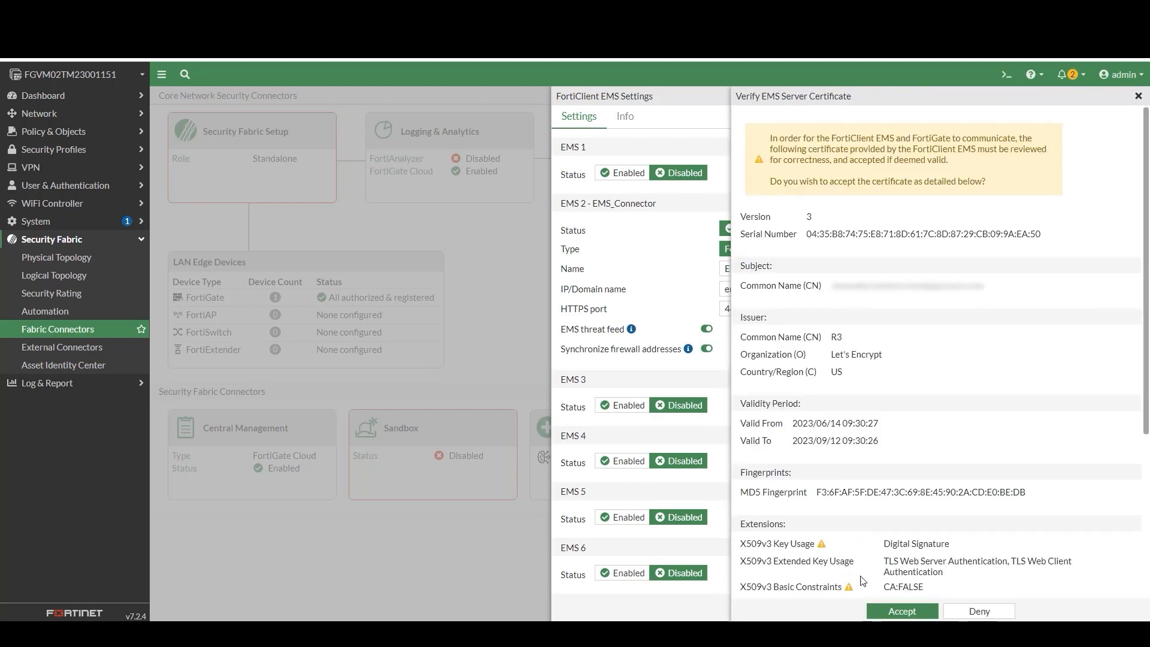
{"action": "left_click", "coordinate": [883, 610]}
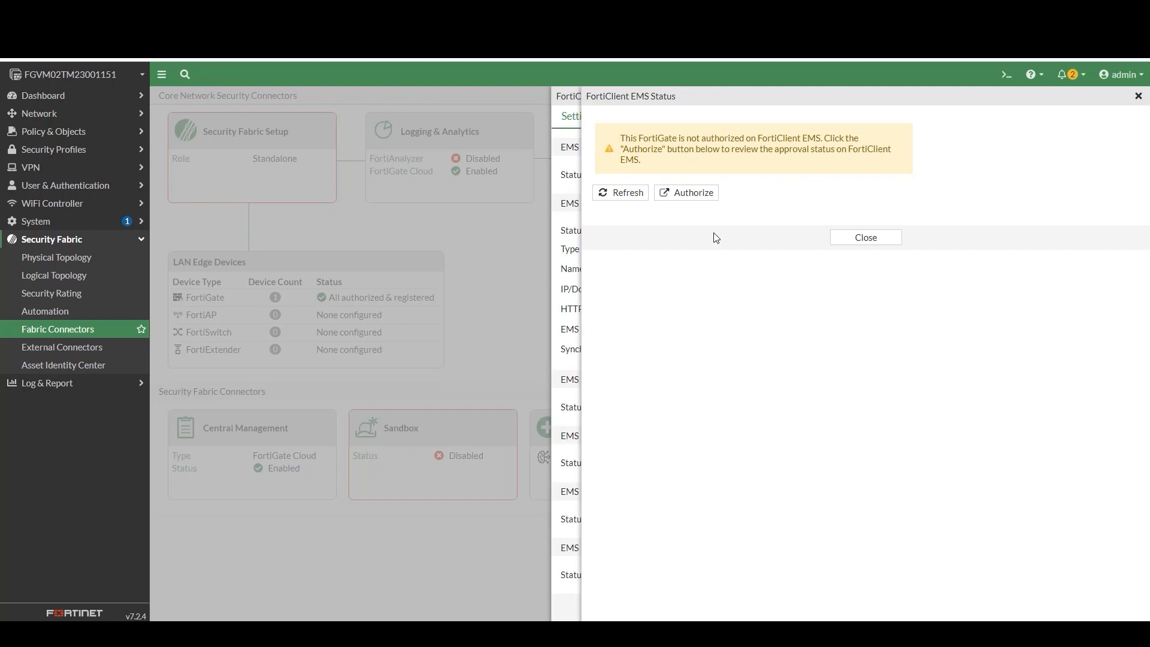
- Sign in to EMS with the admin account and authorize the FortiGate to join the fabric
{"action": "left_click", "coordinate": [682, 192]}
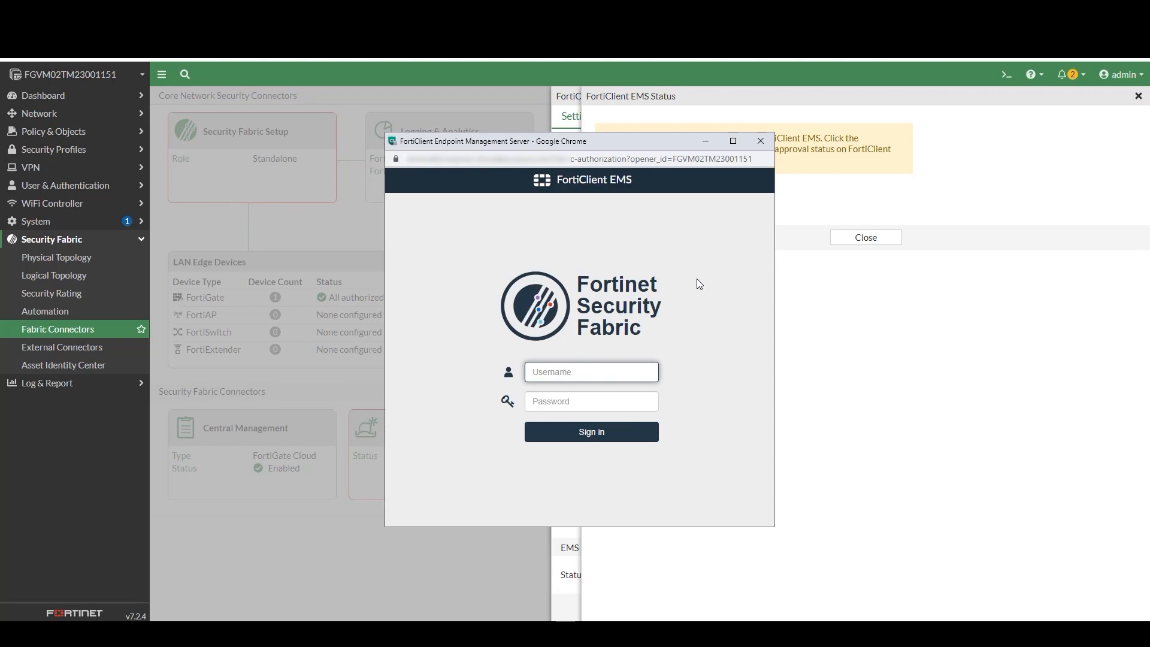
{"action": "type", "text": "admin"}
{"action": "key", "text": "Tab"}
{"action": "type", "text": "••••••••"}
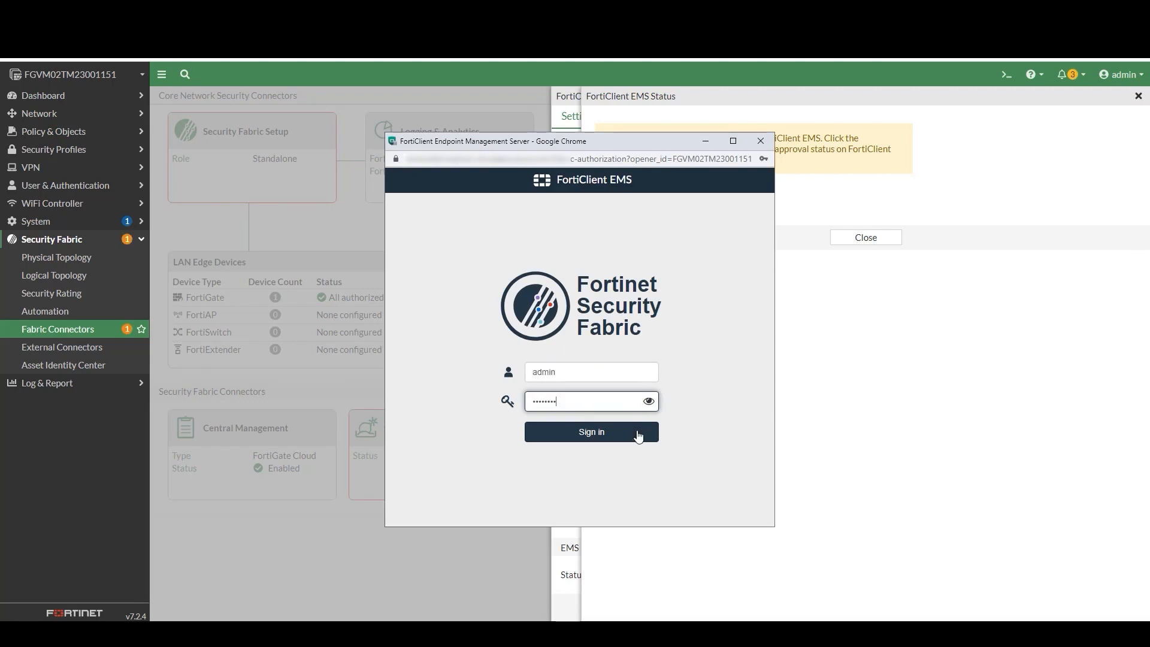
{"action": "left_click", "coordinate": [637, 434]}
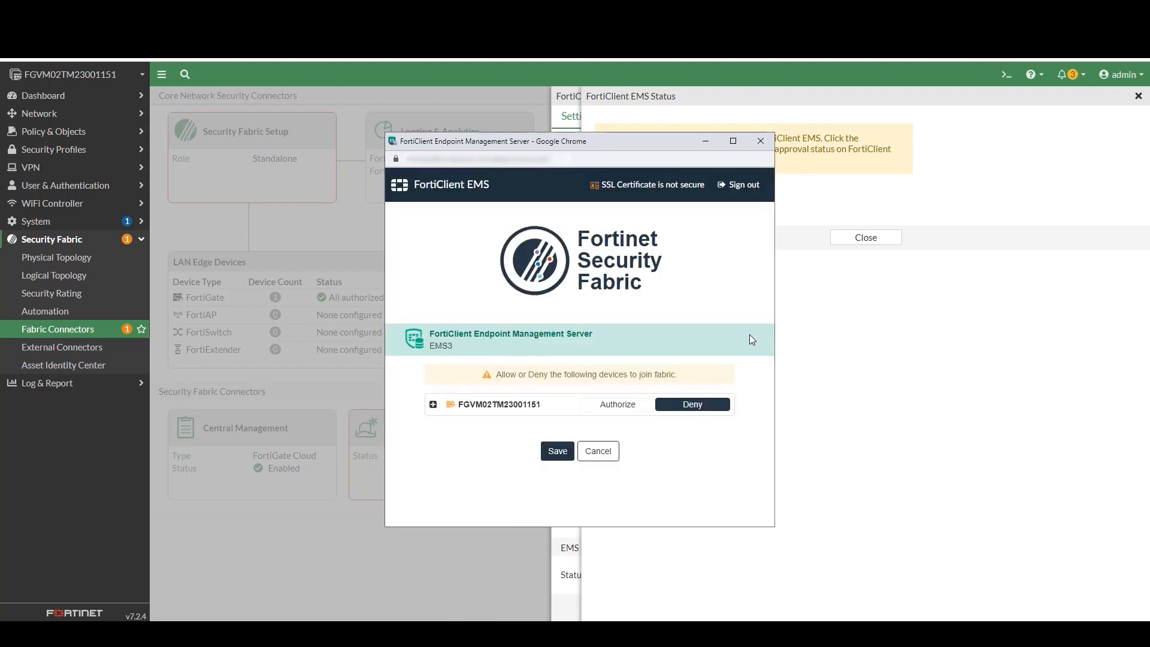
{"action": "left_click", "coordinate": [633, 407]}
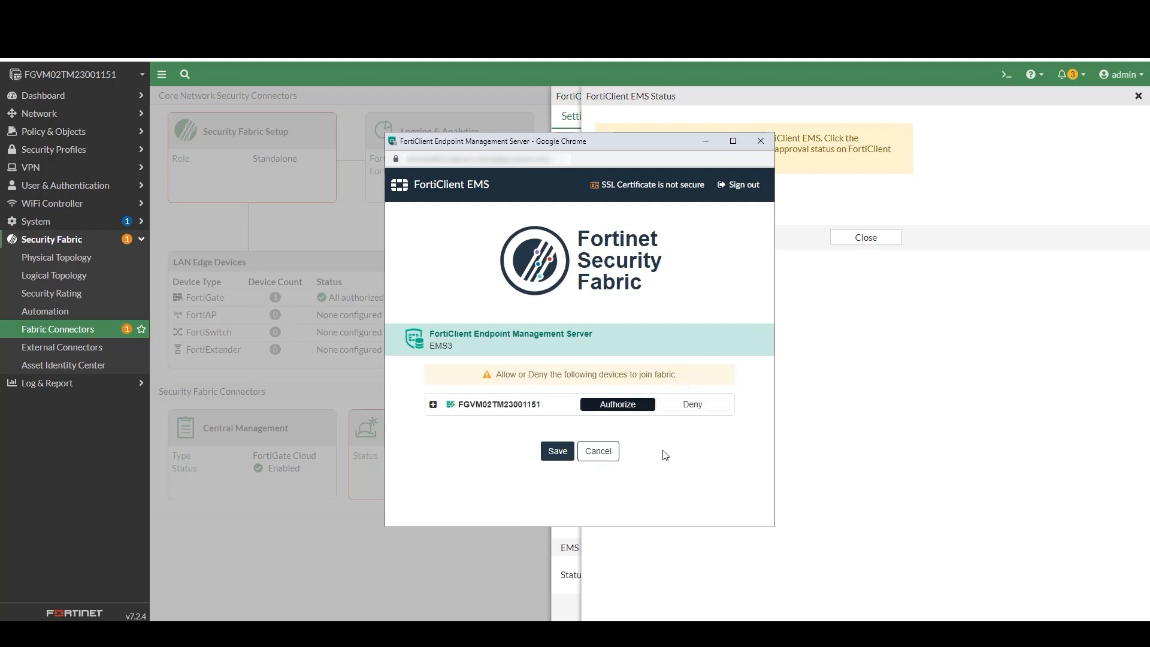
{"action": "left_click", "coordinate": [561, 458]}
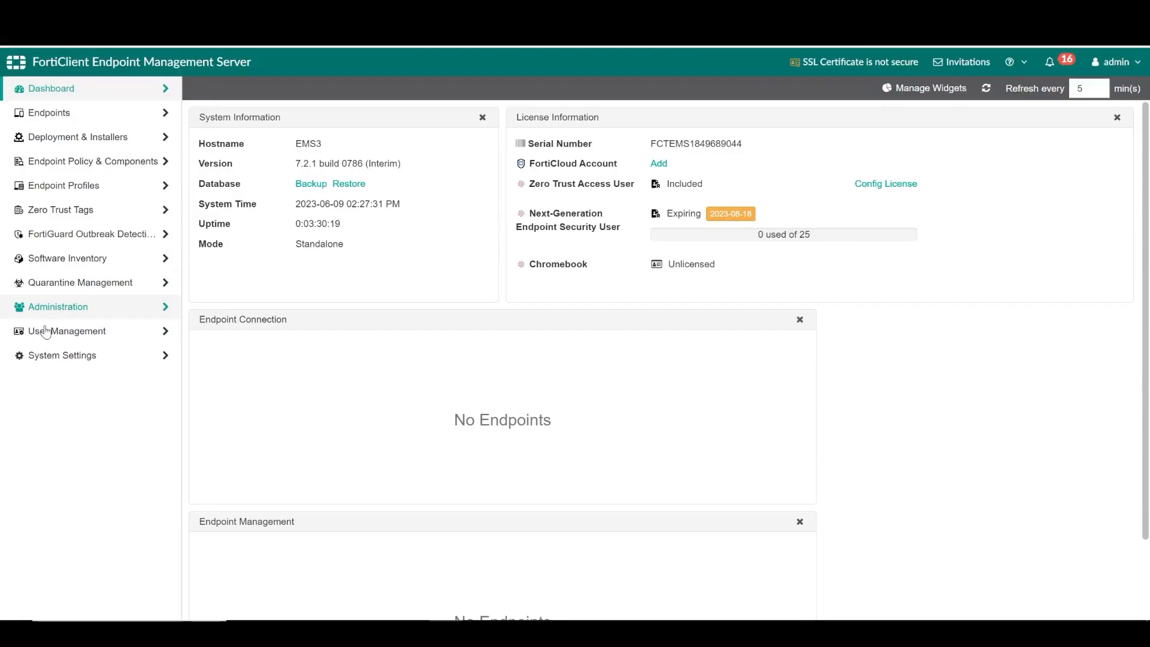
- Go to System Settings > EMS Server Certificates and start adding a certificate
{"action": "left_click", "coordinate": [45, 355]}
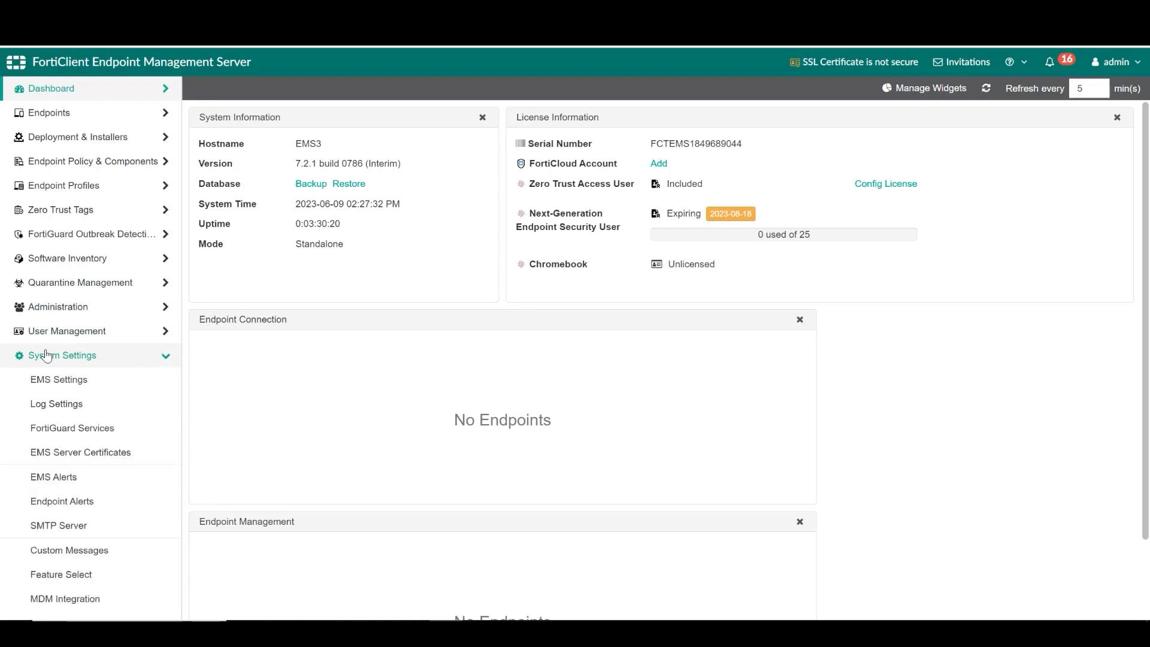
{"action": "left_click", "coordinate": [66, 452]}
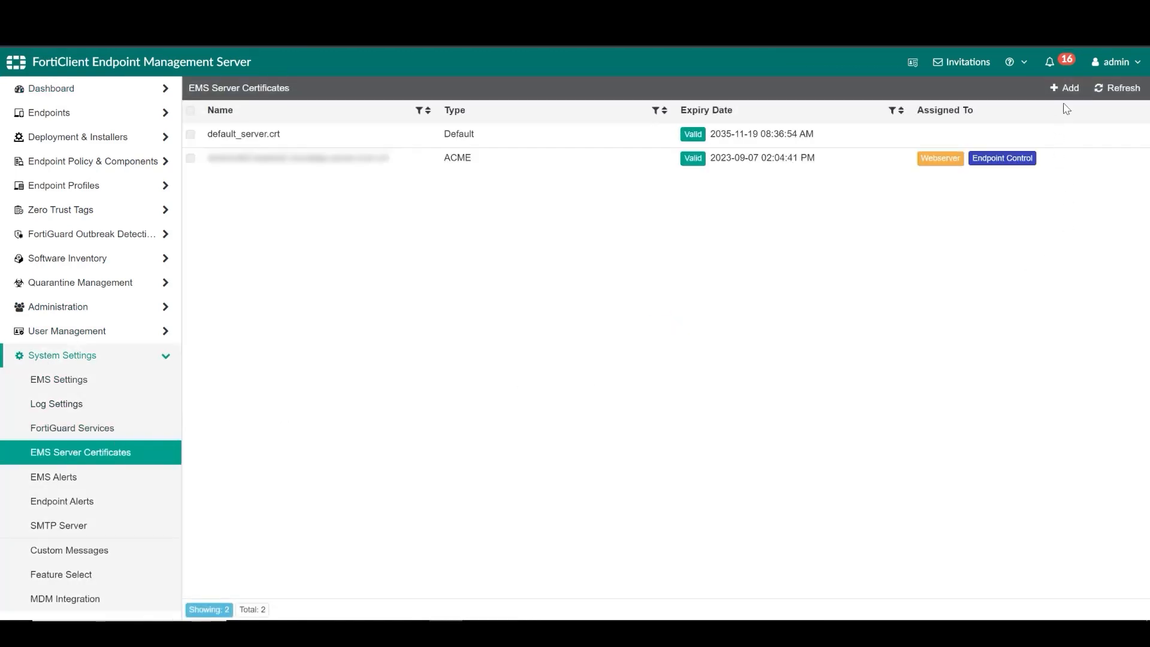
{"action": "left_click", "coordinate": [1066, 89]}
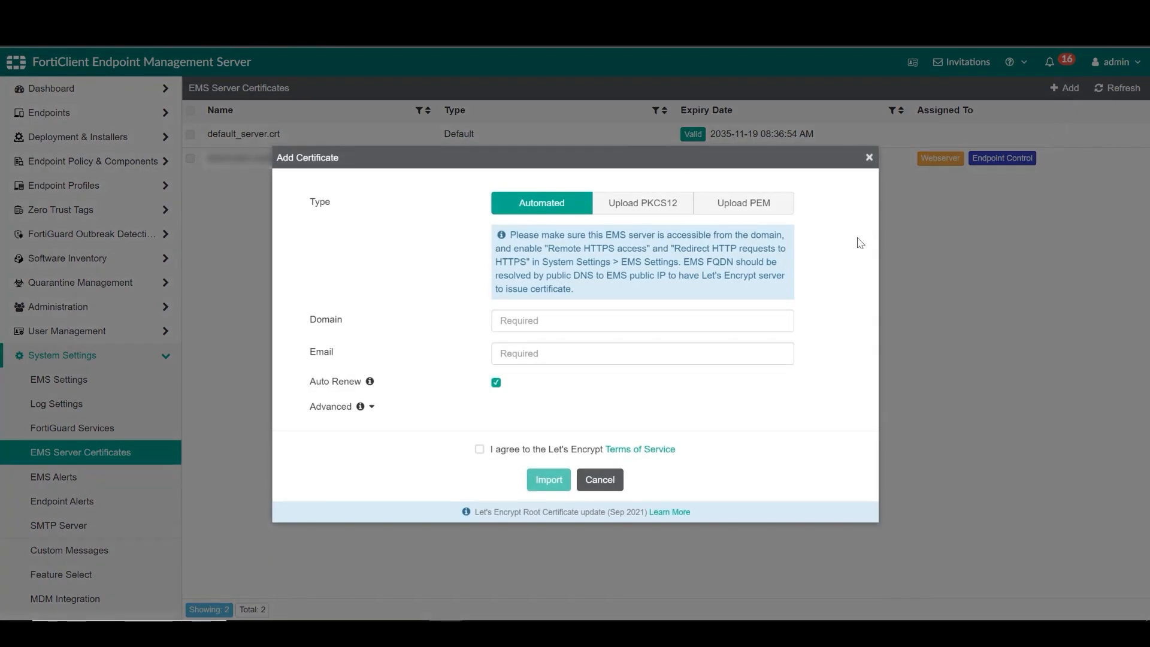
- Upload public_school_zones.pfx as a PKCS12 certificate, entering the certificate password
{"action": "left_click", "coordinate": [682, 211]}
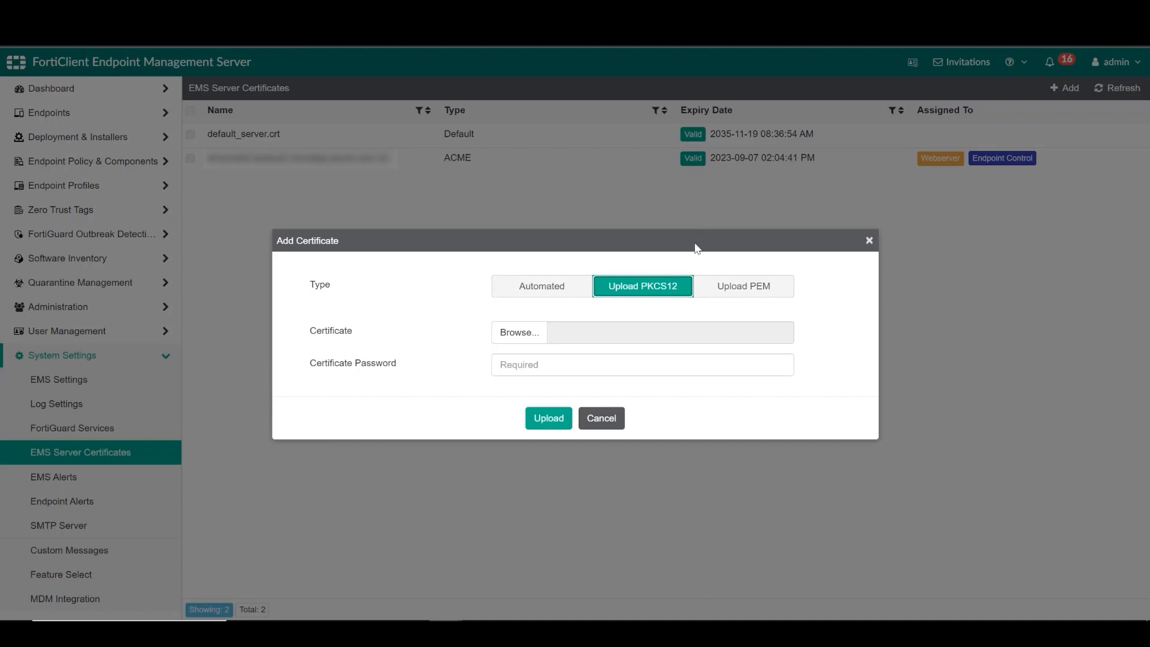
{"action": "left_click", "coordinate": [519, 333]}
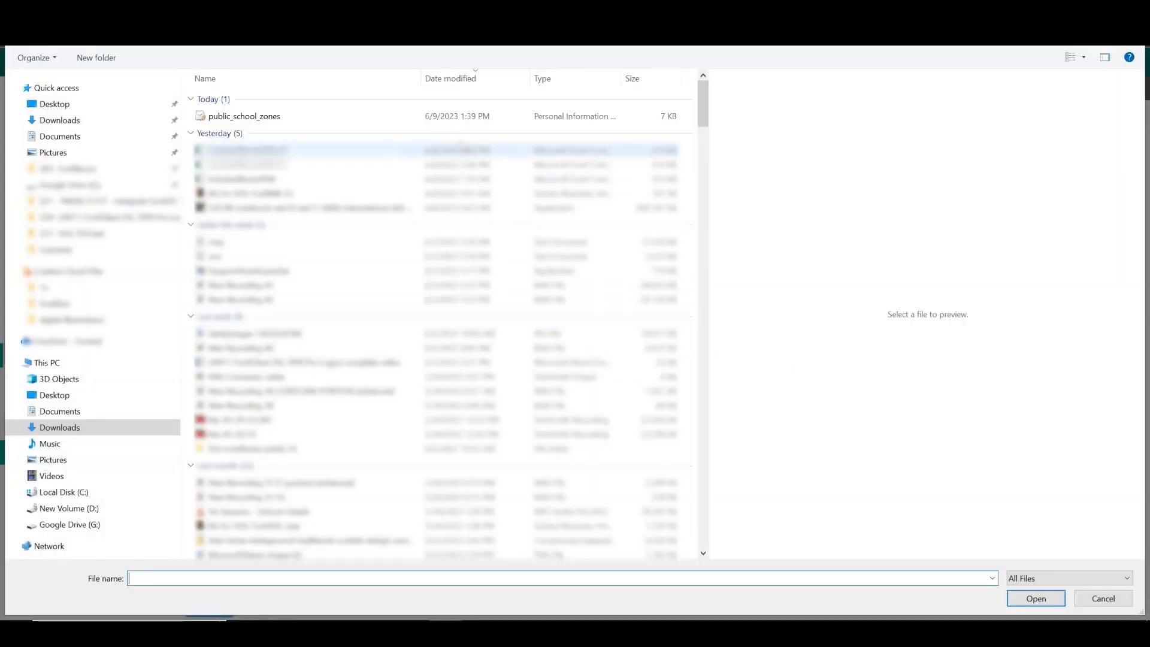
{"action": "double_click", "coordinate": [454, 121]}
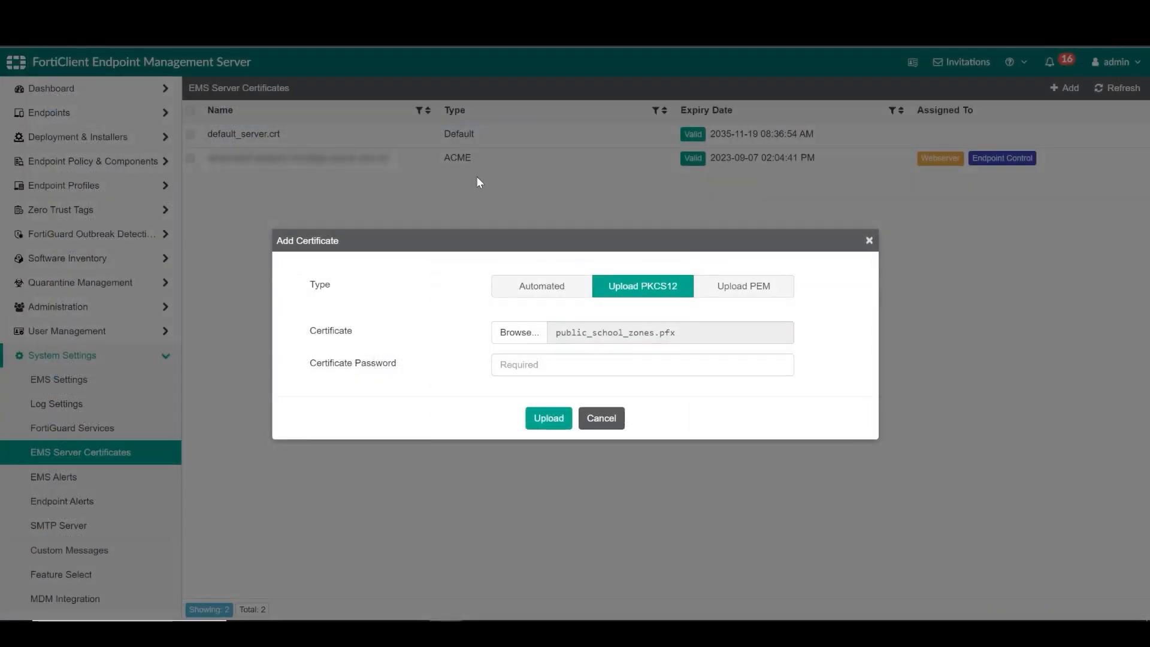
{"action": "left_click", "coordinate": [511, 363]}
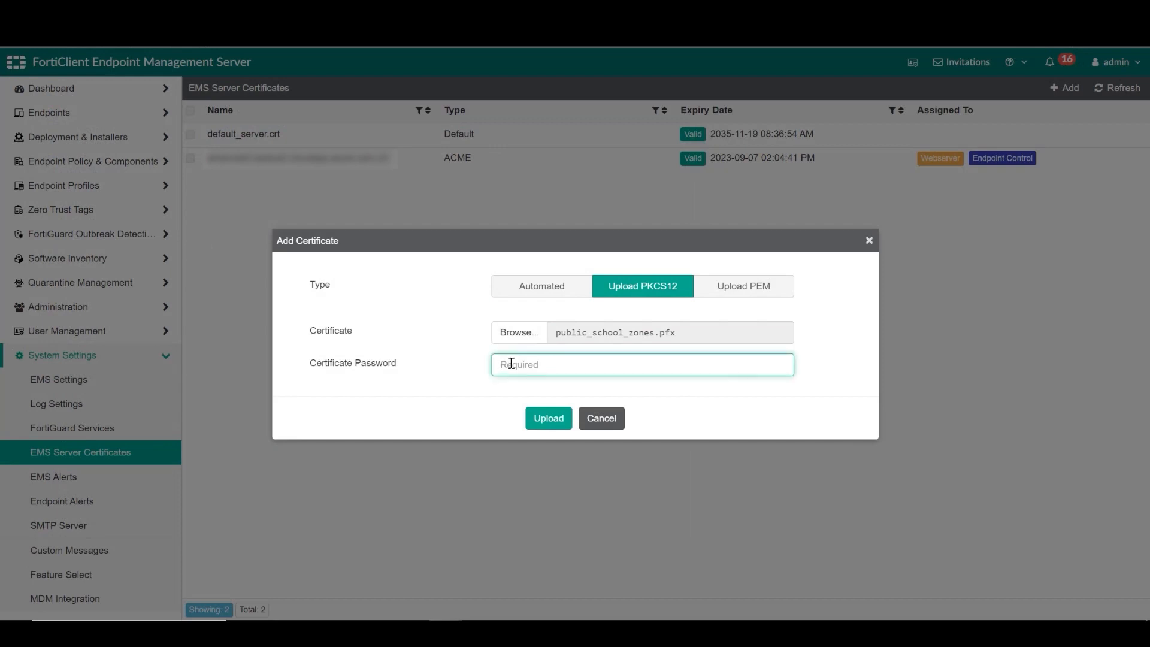
{"action": "type", "text": "•"}
{"action": "left_click", "coordinate": [547, 417]}
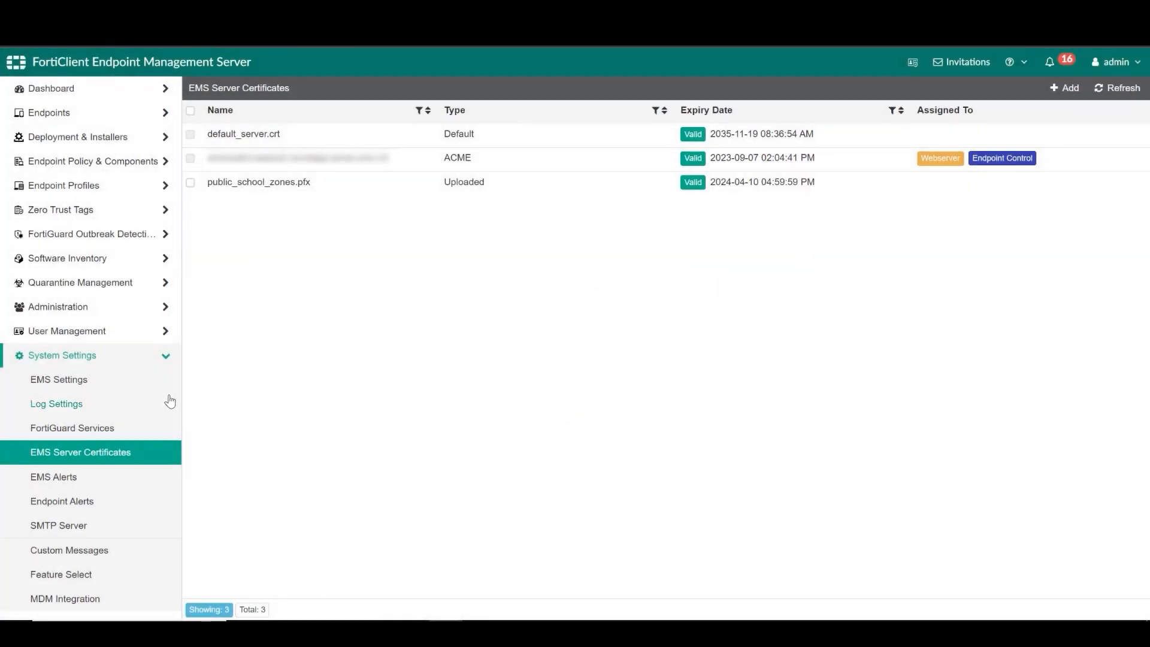
- In EMS Settings, set the webserver certificate to public_school_zones.pfx and confirm
{"action": "left_click", "coordinate": [155, 379]}
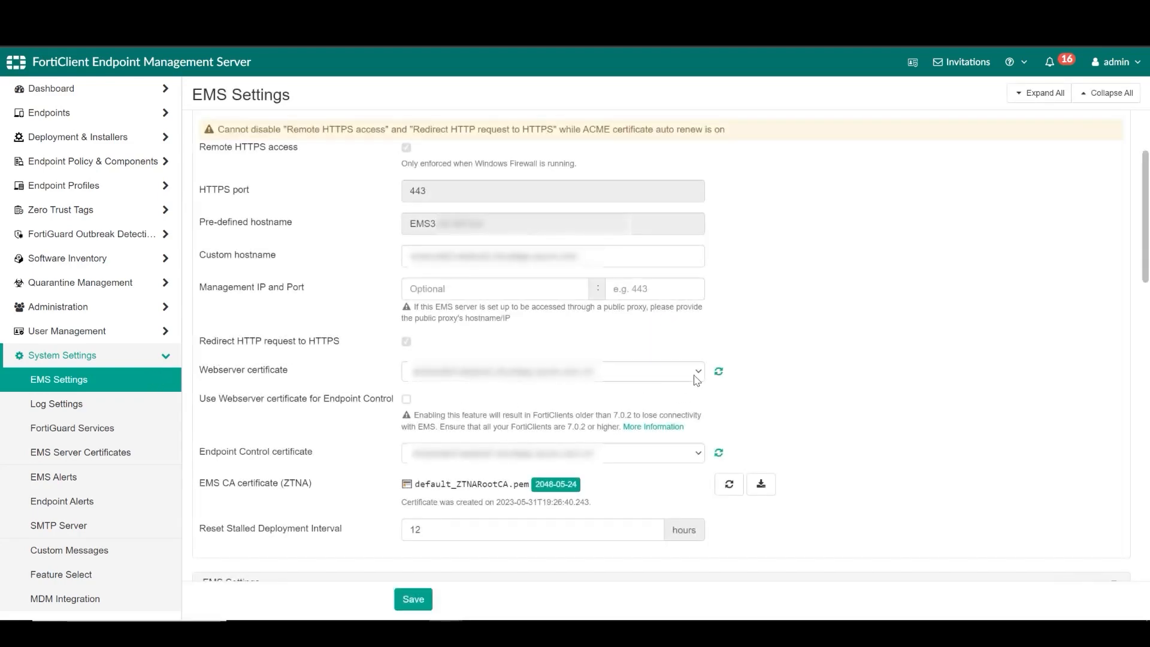
{"action": "left_click", "coordinate": [695, 371]}
{"action": "left_click", "coordinate": [623, 404]}
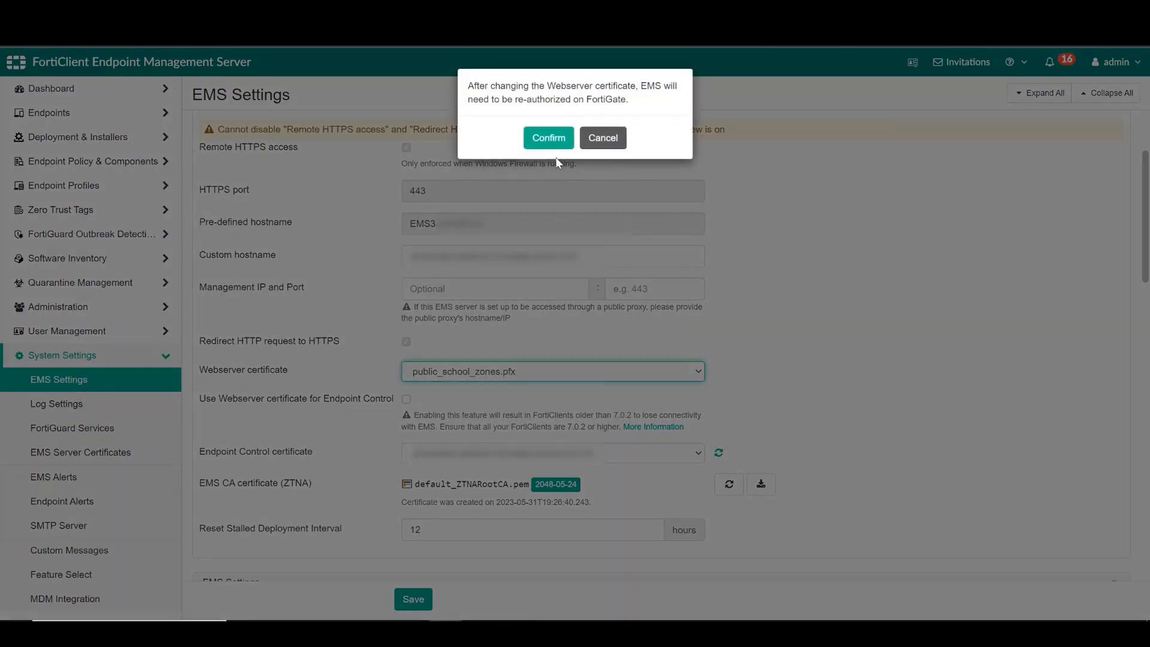
{"action": "left_click", "coordinate": [548, 139]}
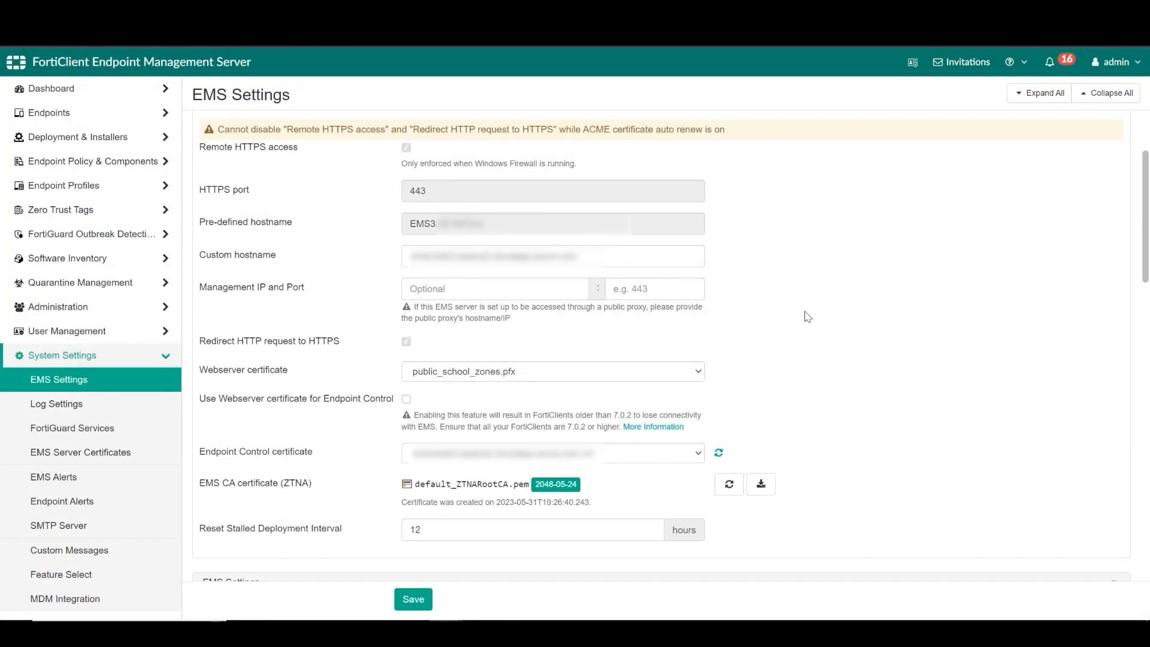
- Set the Endpoint Control certificate to public_school_zones.pfx, then save and accept the restart
{"action": "scroll", "coordinate": [796, 353], "scroll_direction": "down", "scroll_amount": 2}
{"action": "left_click", "coordinate": [696, 319]}
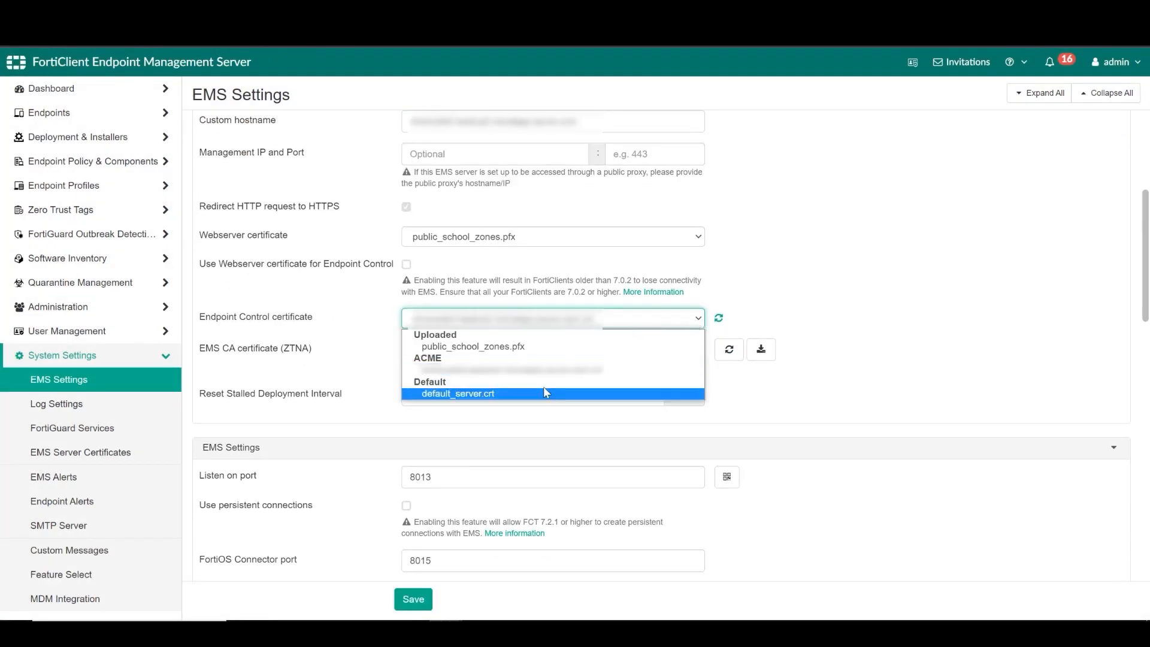
{"action": "left_click", "coordinate": [473, 346]}
{"action": "scroll", "coordinate": [455, 479], "scroll_direction": "up", "scroll_amount": 4}
{"action": "scroll", "coordinate": [455, 479], "scroll_direction": "down", "scroll_amount": 1}
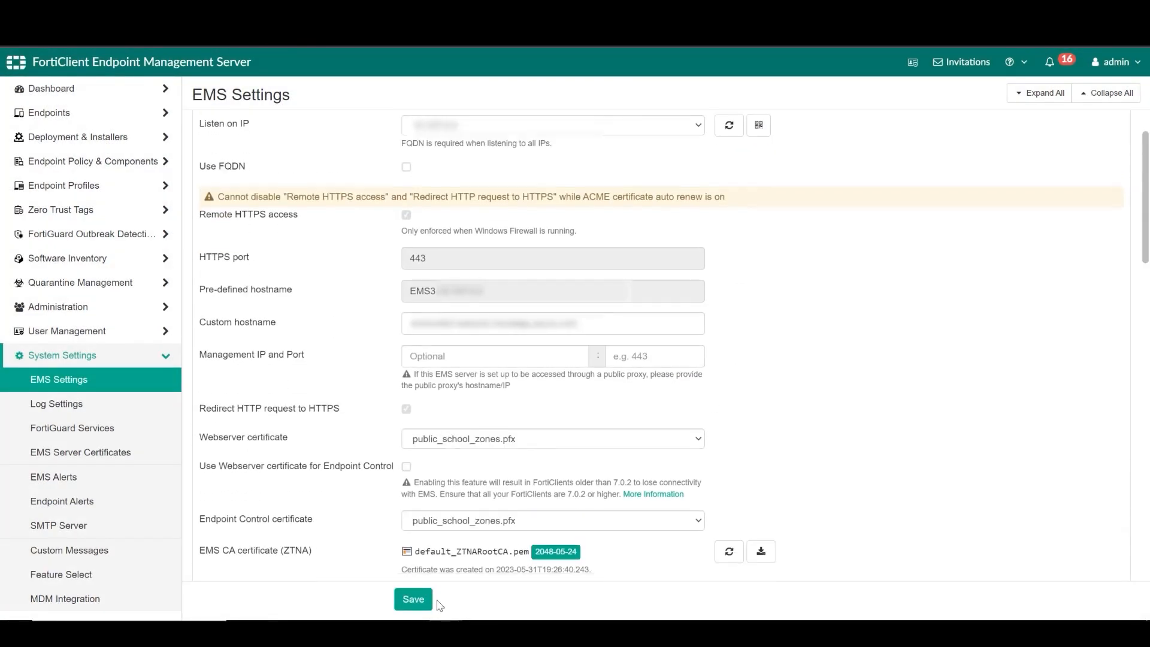
{"action": "left_click", "coordinate": [417, 599]}
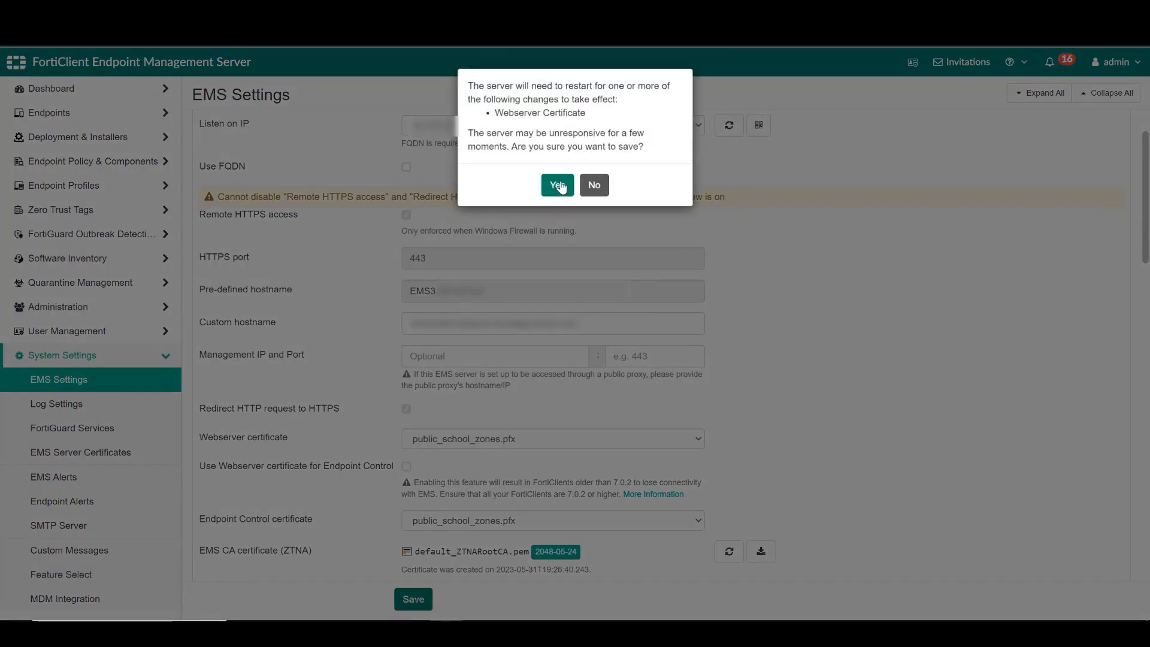
{"action": "left_click", "coordinate": [558, 185]}
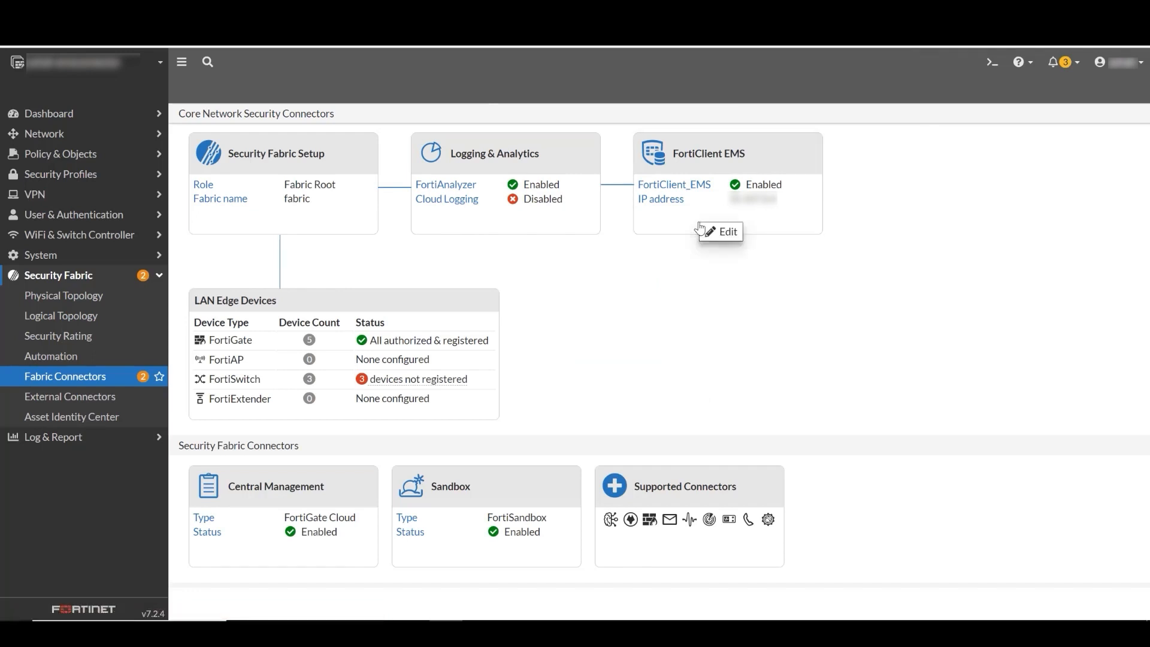
- Refresh the FortiClient EMS connector's connection status and accept the EMS server's new certificate
{"action": "left_click", "coordinate": [714, 232]}
{"action": "left_click", "coordinate": [711, 232]}
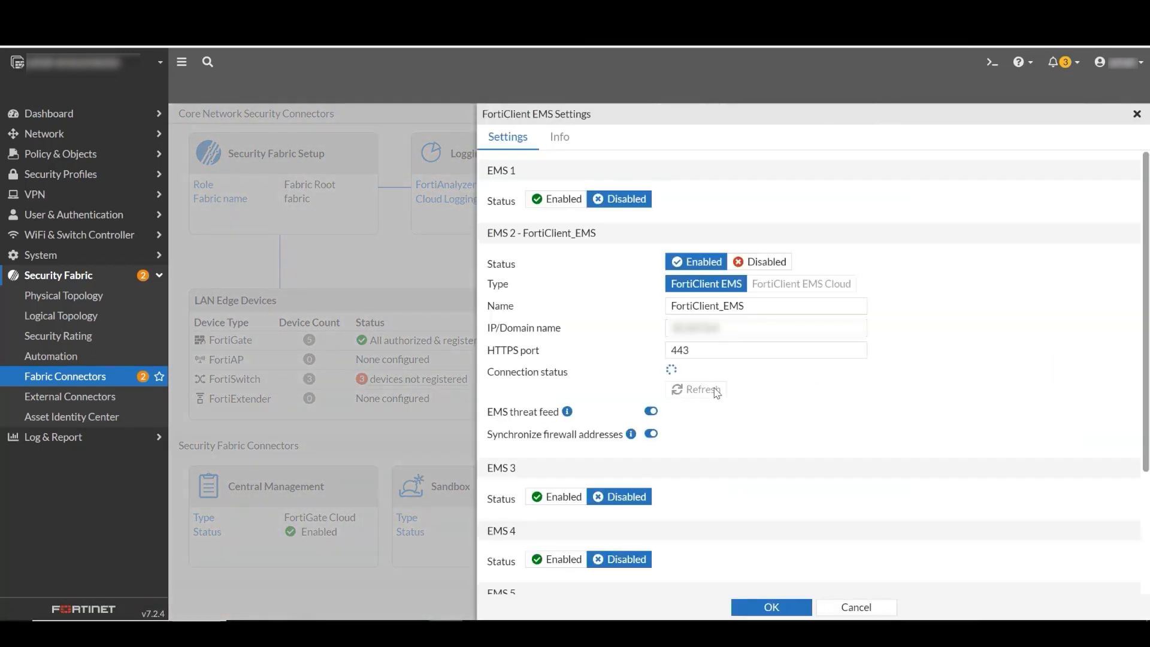
{"action": "left_click", "coordinate": [778, 606]}
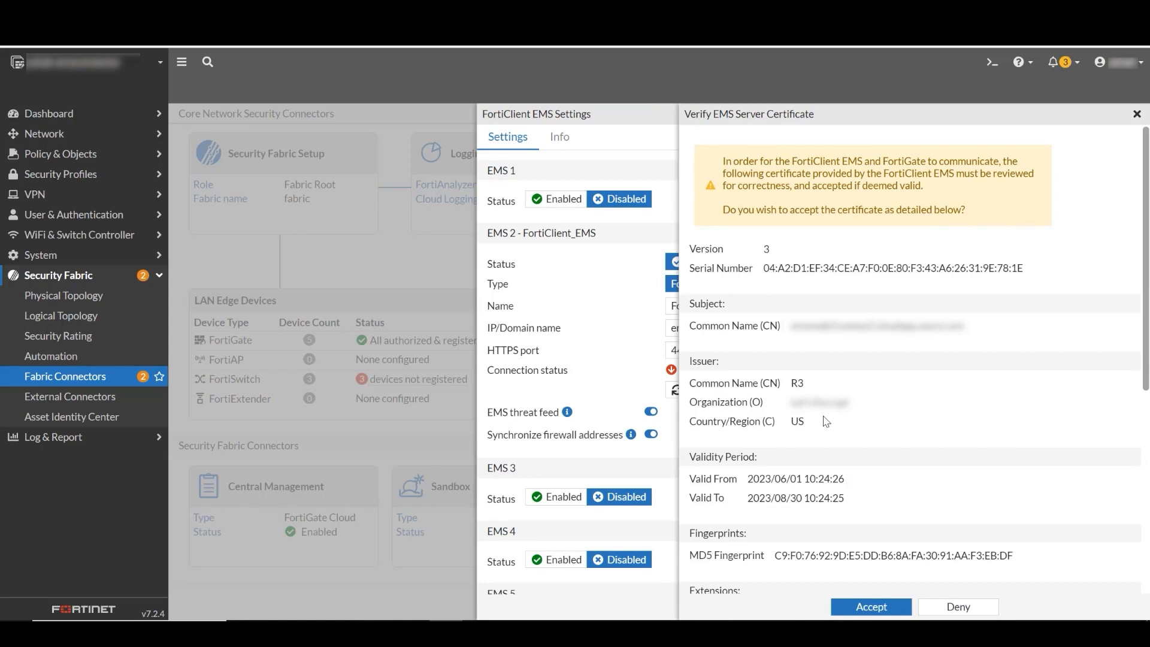
{"action": "left_click", "coordinate": [873, 605]}
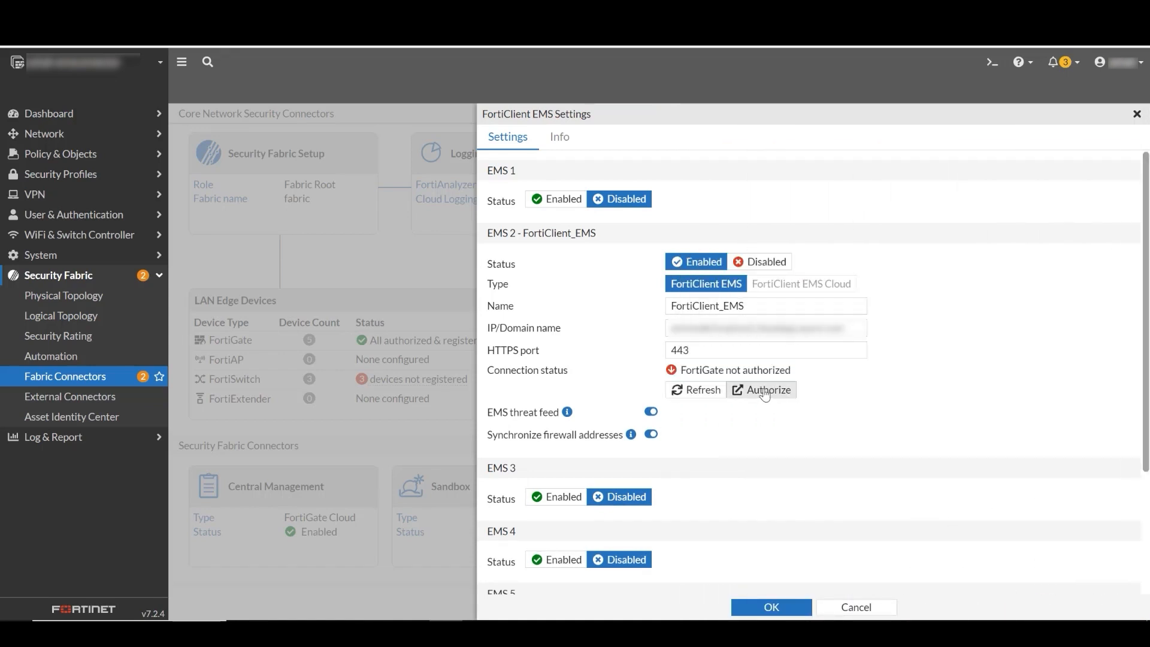
- Sign in to EMS with the admin password and authorize this FortiGate, saving and dismissing the confirmation
{"action": "left_click", "coordinate": [784, 392]}
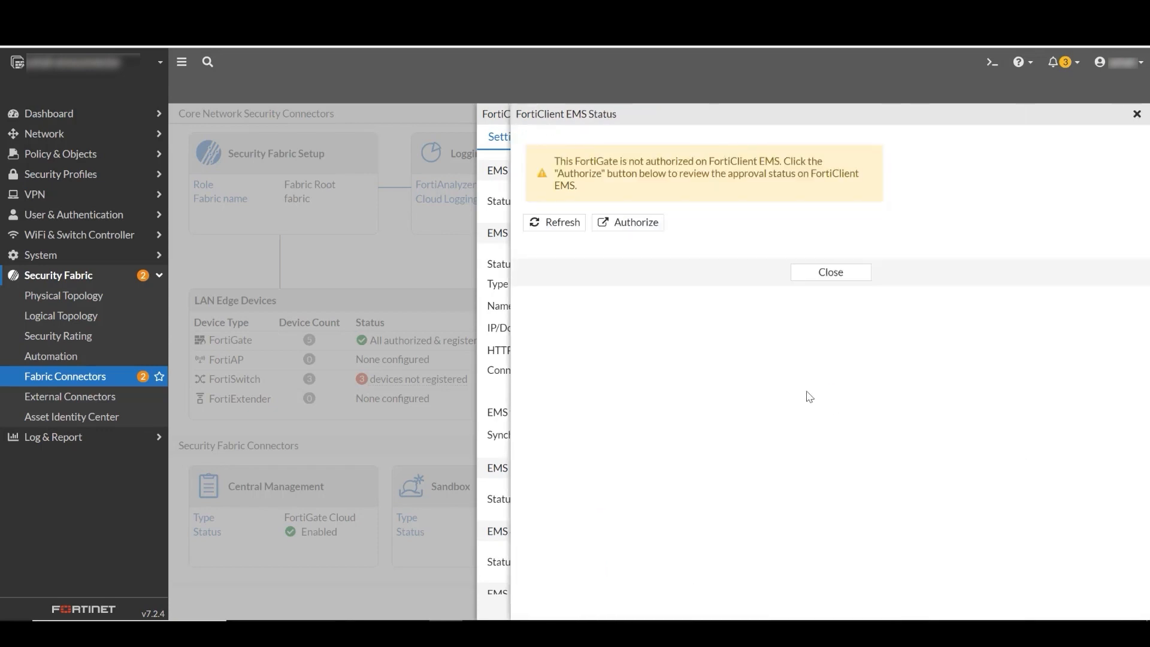
{"action": "left_click", "coordinate": [643, 232]}
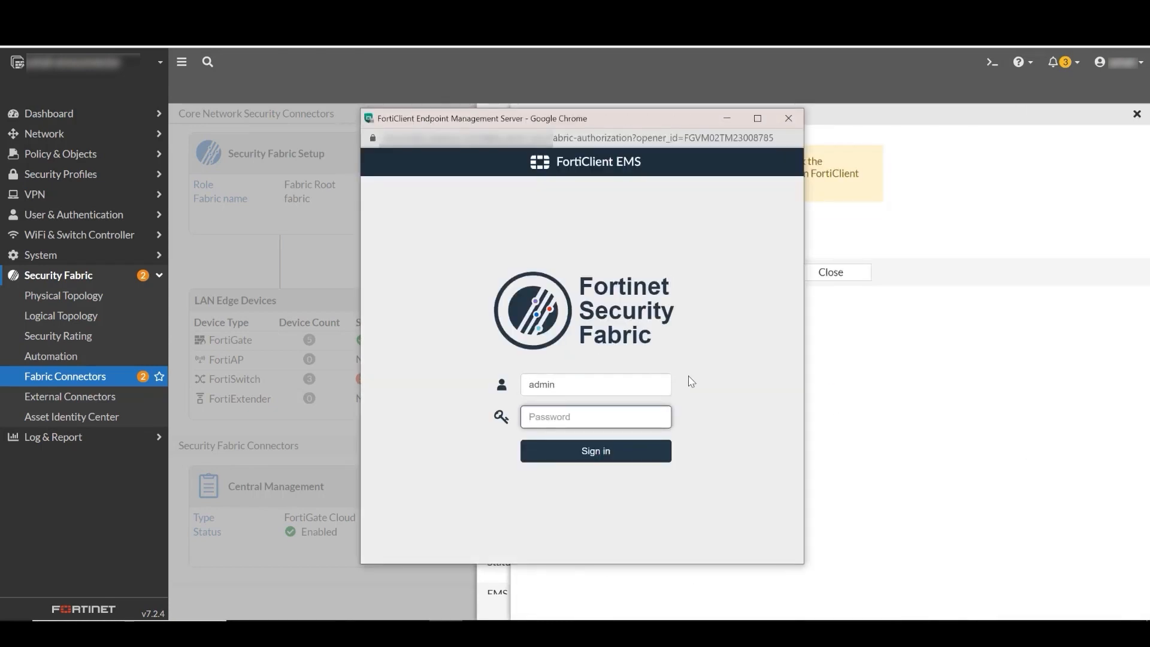
{"action": "key", "text": "ctrl+v"}
{"action": "left_click", "coordinate": [668, 460]}
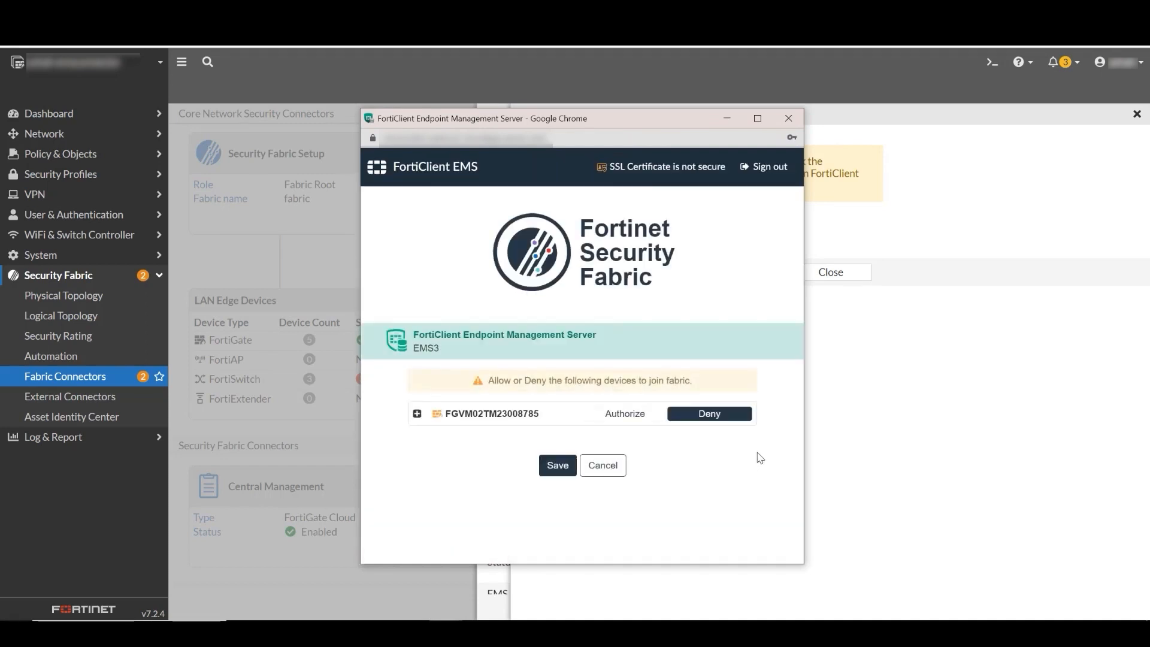
{"action": "left_click", "coordinate": [625, 413]}
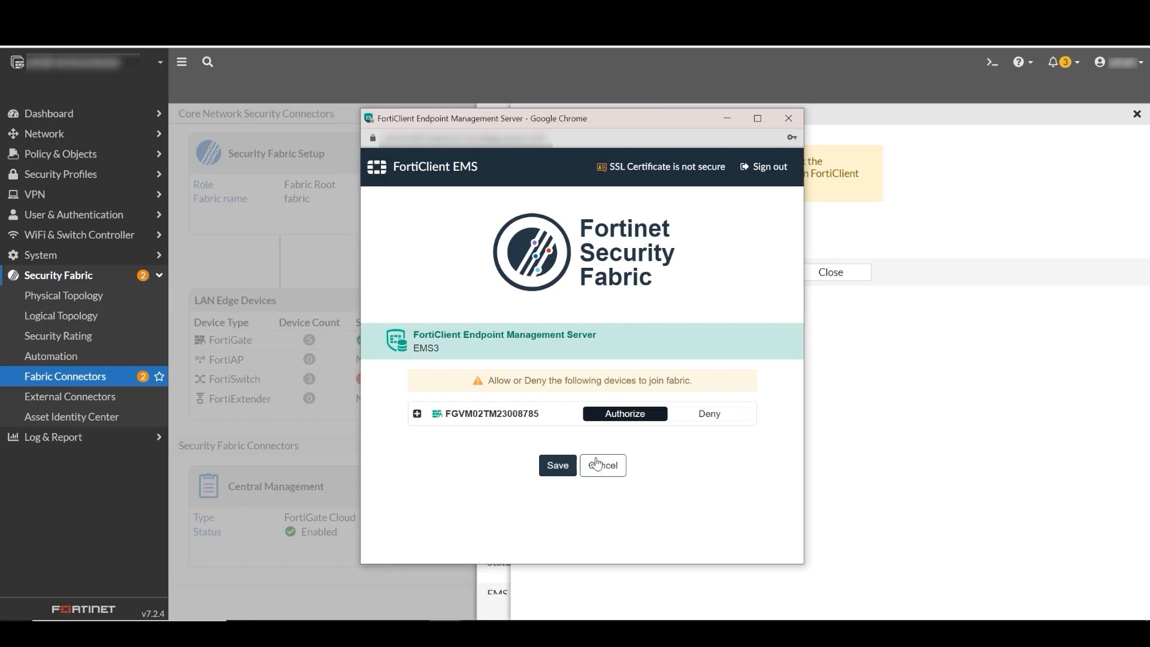
{"action": "left_click", "coordinate": [557, 465]}
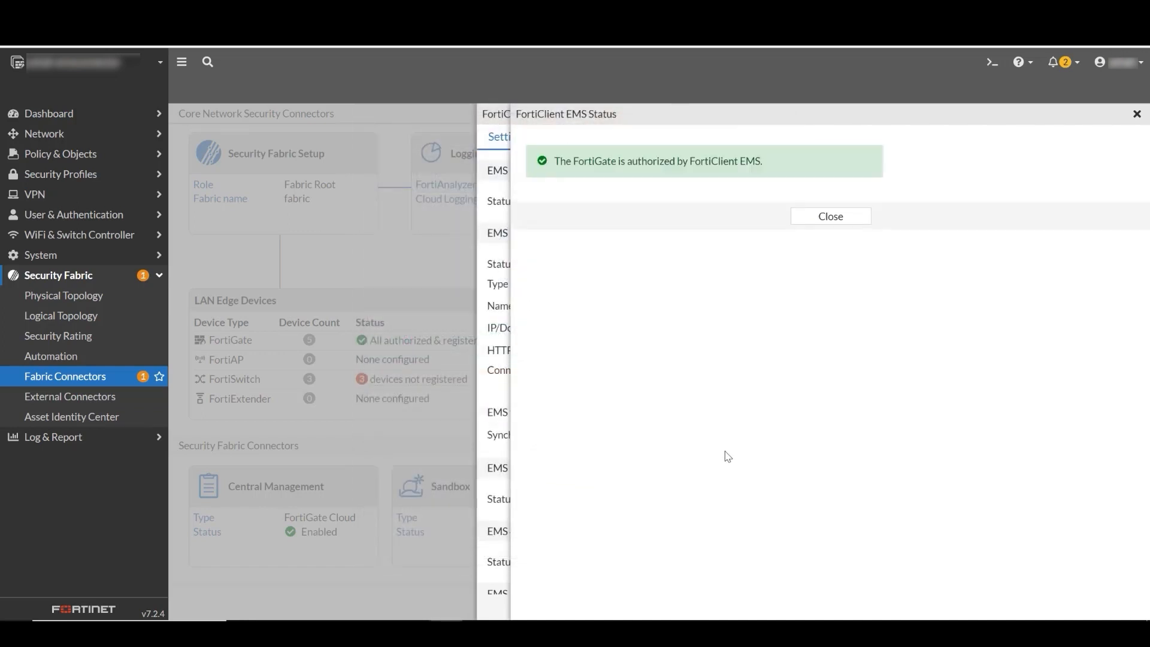
{"action": "left_click", "coordinate": [816, 223]}
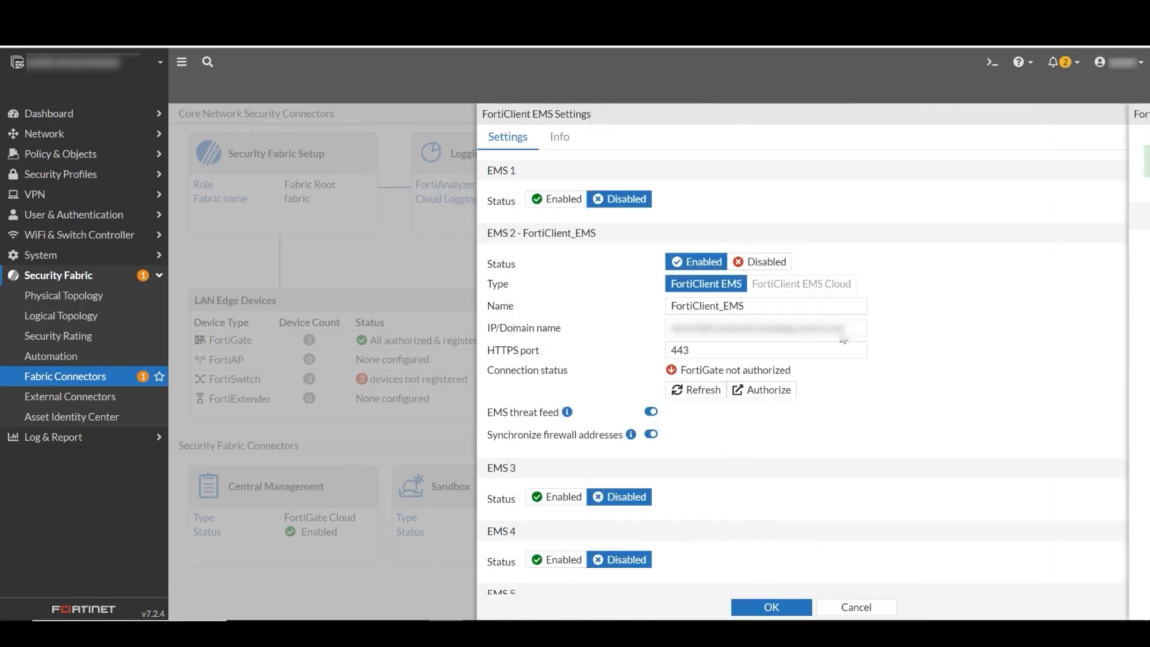